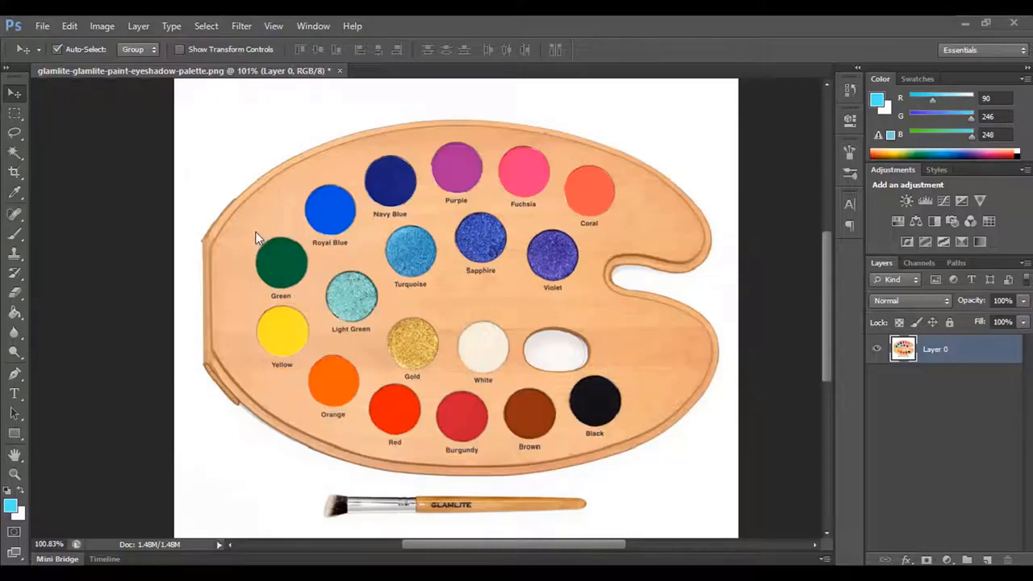
Activate the Paint Bucket tool and set its fill source to Foreground
{"action": "right_click", "coordinate": [15, 313]}
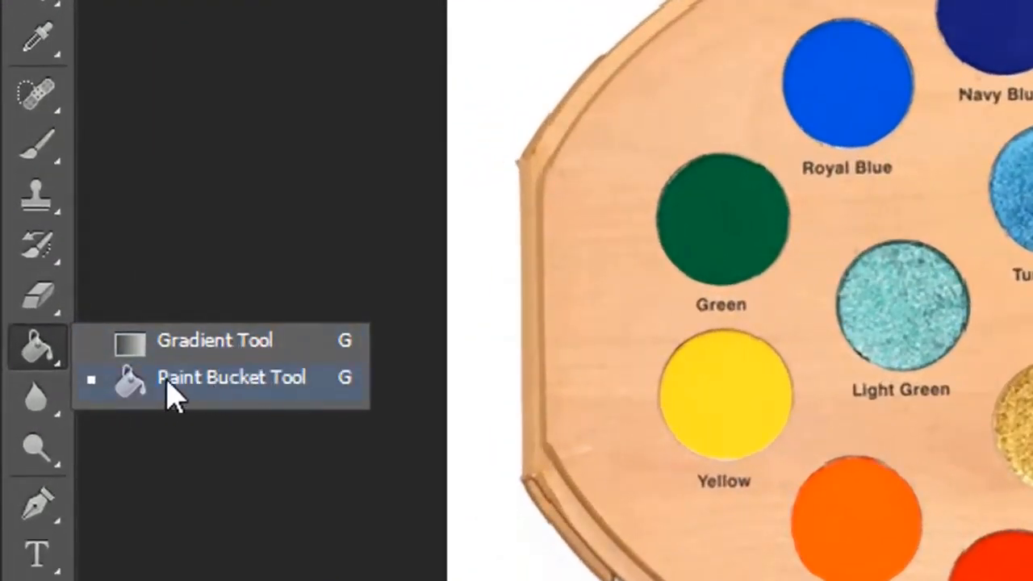
{"action": "left_click", "coordinate": [203, 381]}
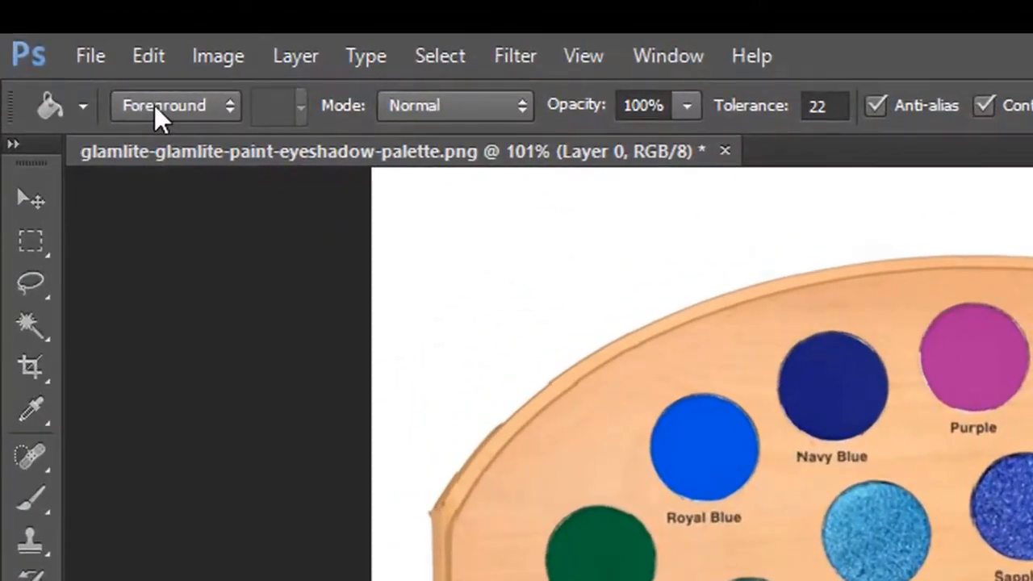
{"action": "left_click", "coordinate": [199, 108]}
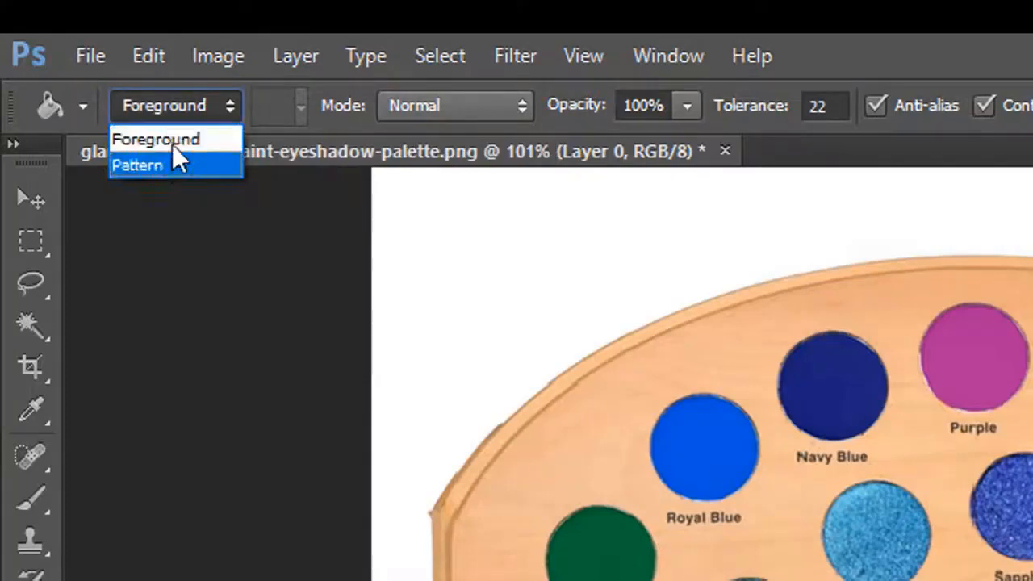
{"action": "left_click", "coordinate": [173, 139]}
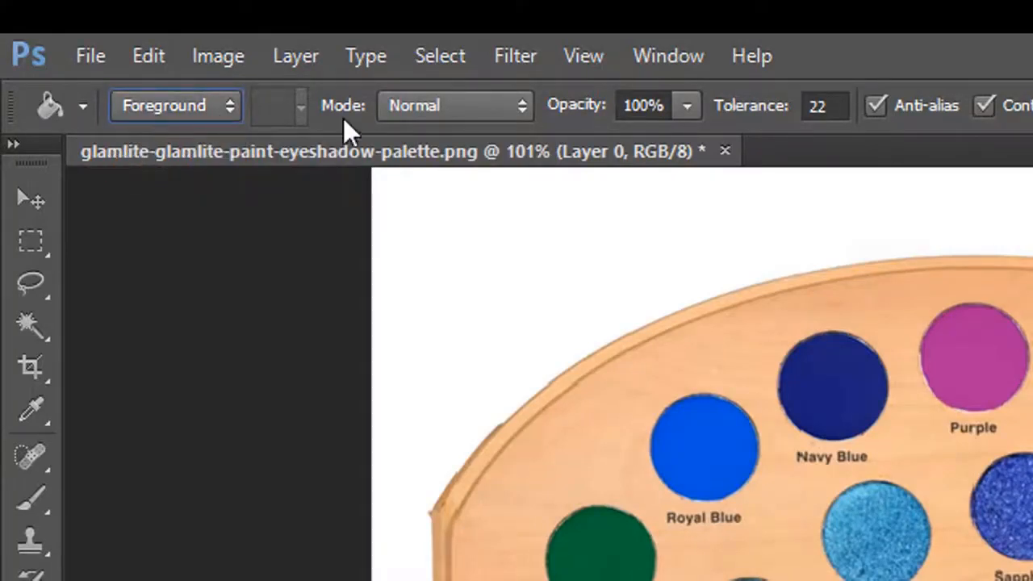
Keep the Paint Bucket in Normal mode with Foreground fill and set its tolerance to 32
{"action": "left_click", "coordinate": [446, 109]}
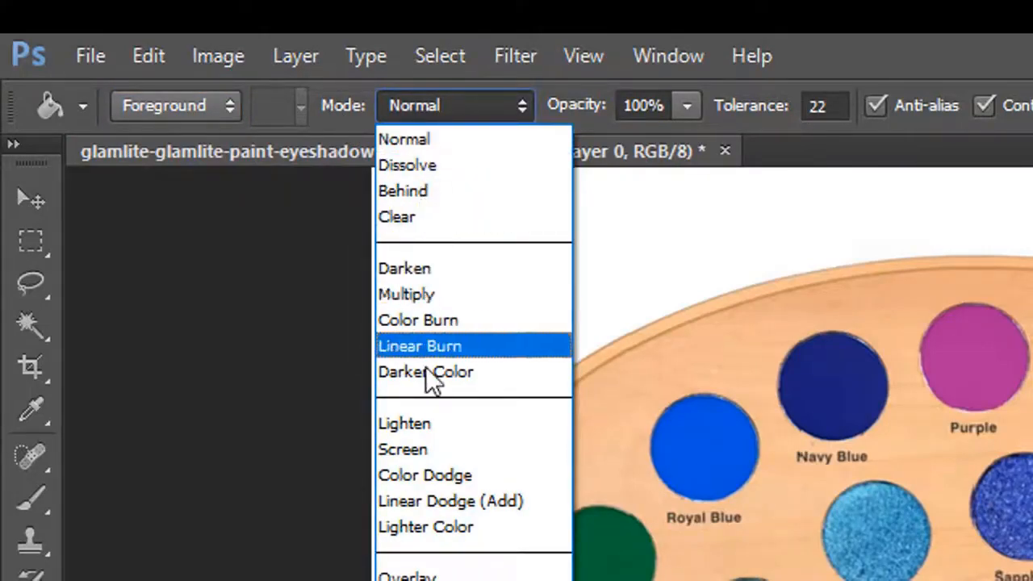
{"action": "left_click", "coordinate": [423, 105]}
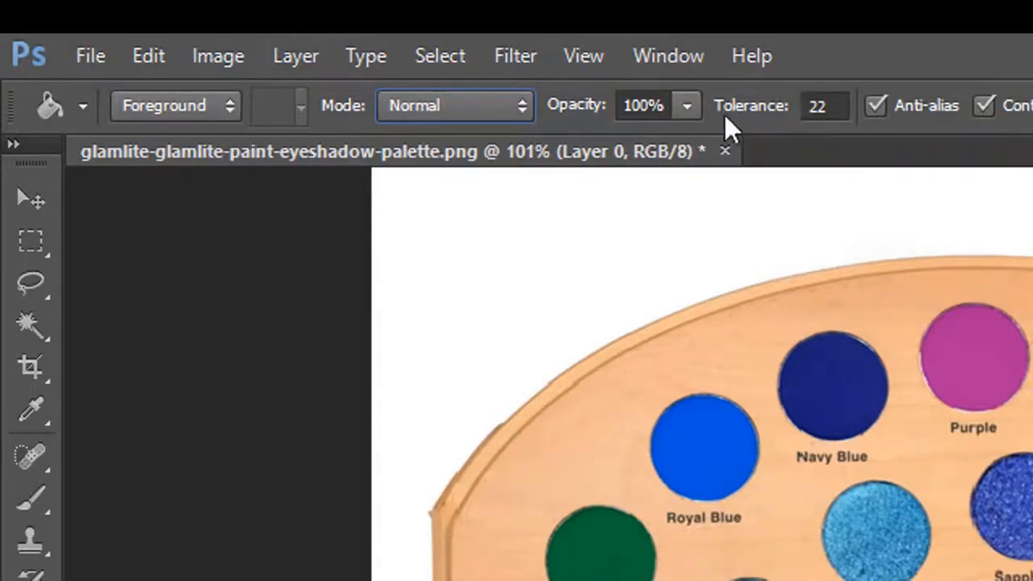
{"action": "left_click", "coordinate": [838, 106]}
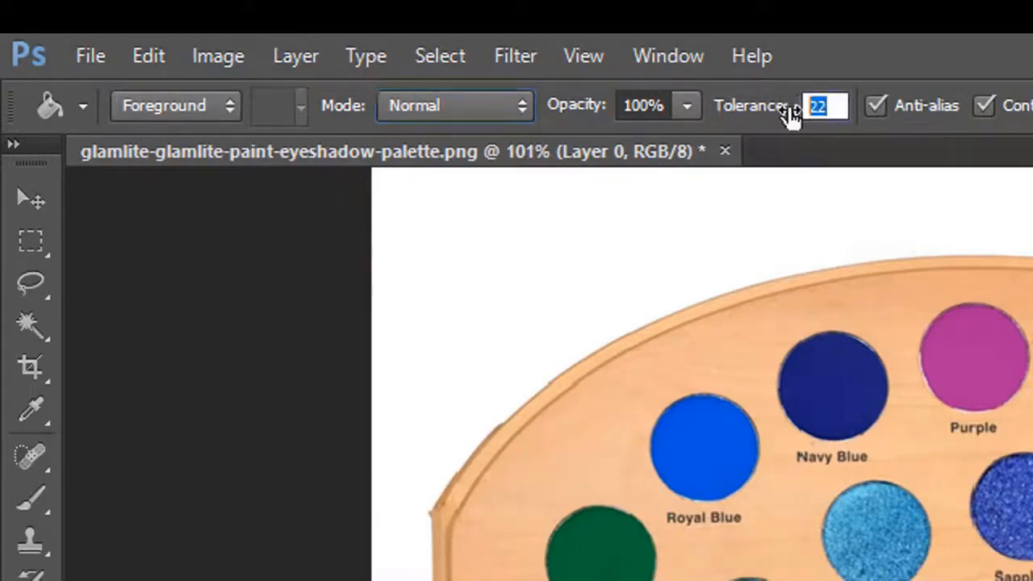
{"action": "type", "text": "32"}
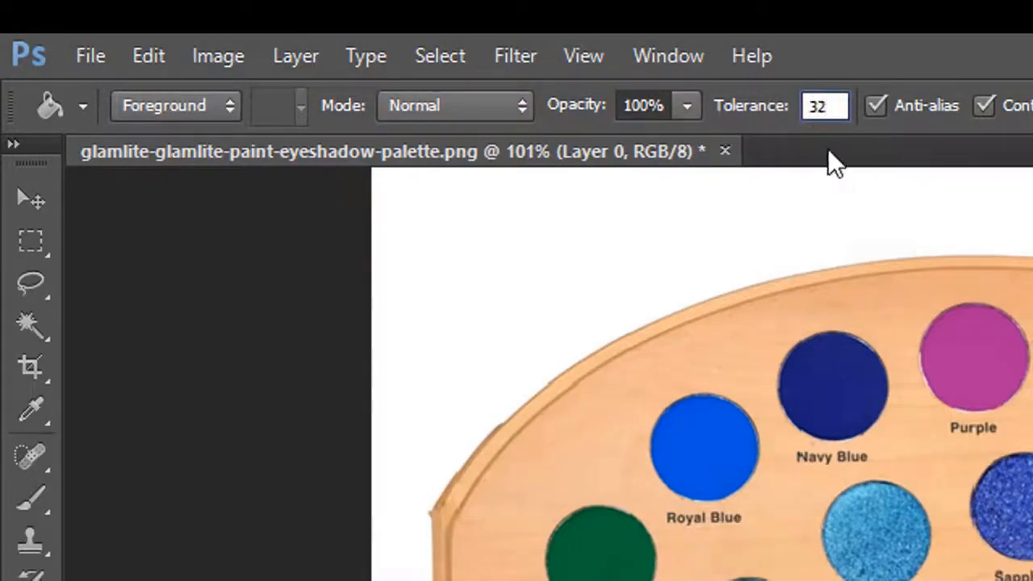
{"action": "left_click", "coordinate": [181, 105]}
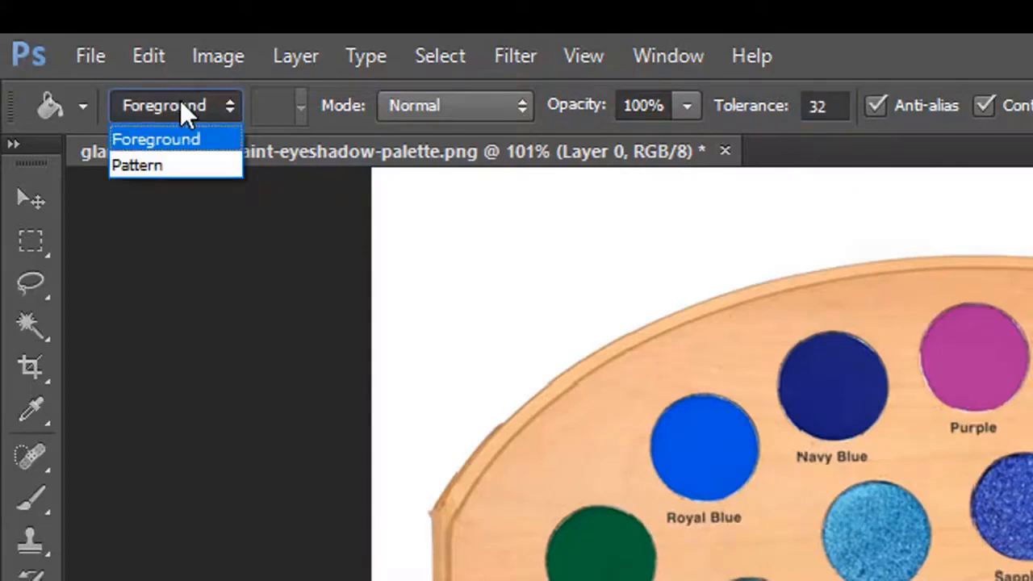
{"action": "left_click", "coordinate": [174, 111]}
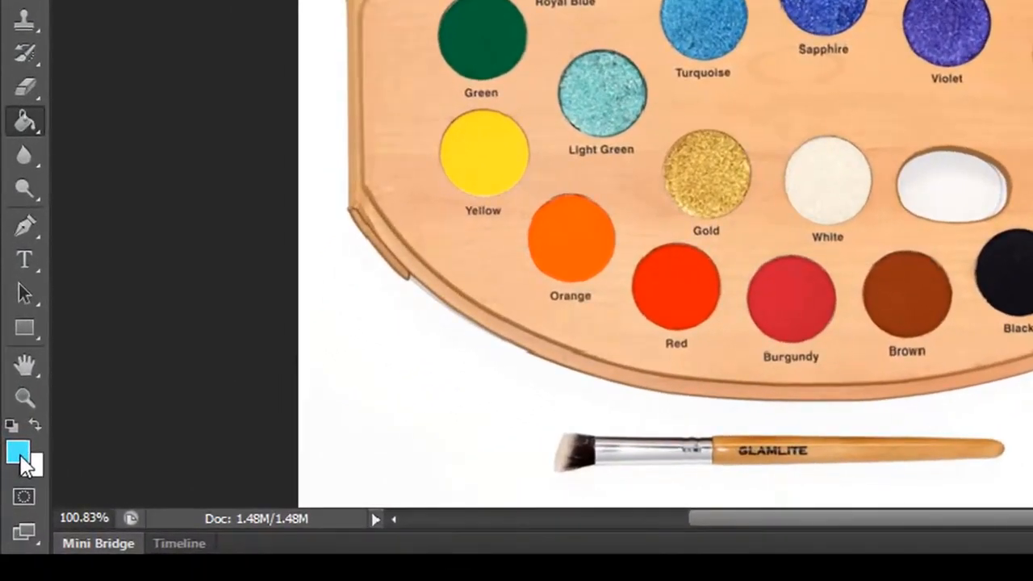
Try filling the white background around the palette with dark teal #068182 as foreground color, and undo the fill
{"action": "left_click", "coordinate": [11, 507]}
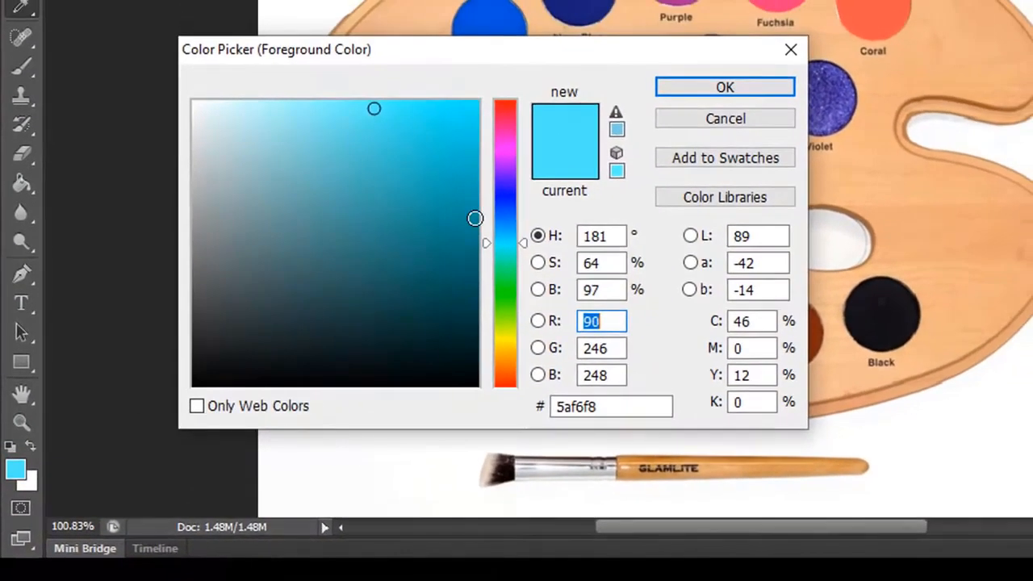
{"action": "type", "text": "6"}
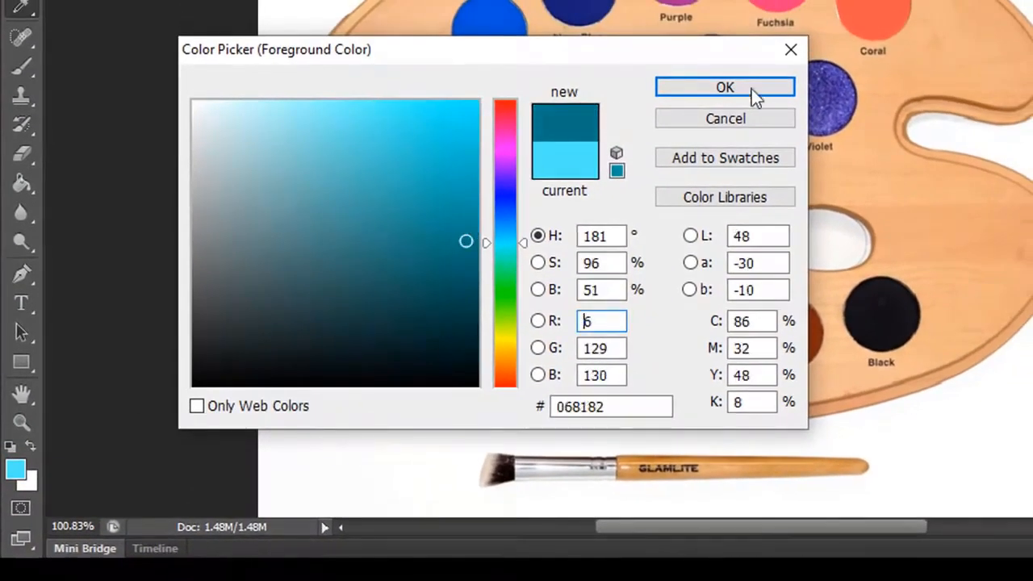
{"action": "left_click", "coordinate": [750, 88]}
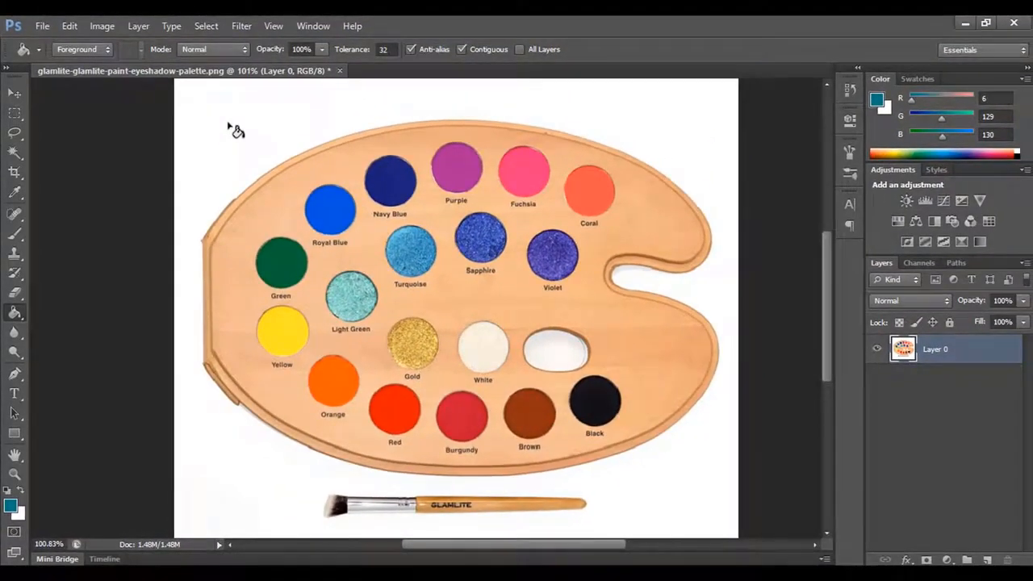
{"action": "left_click", "coordinate": [234, 130]}
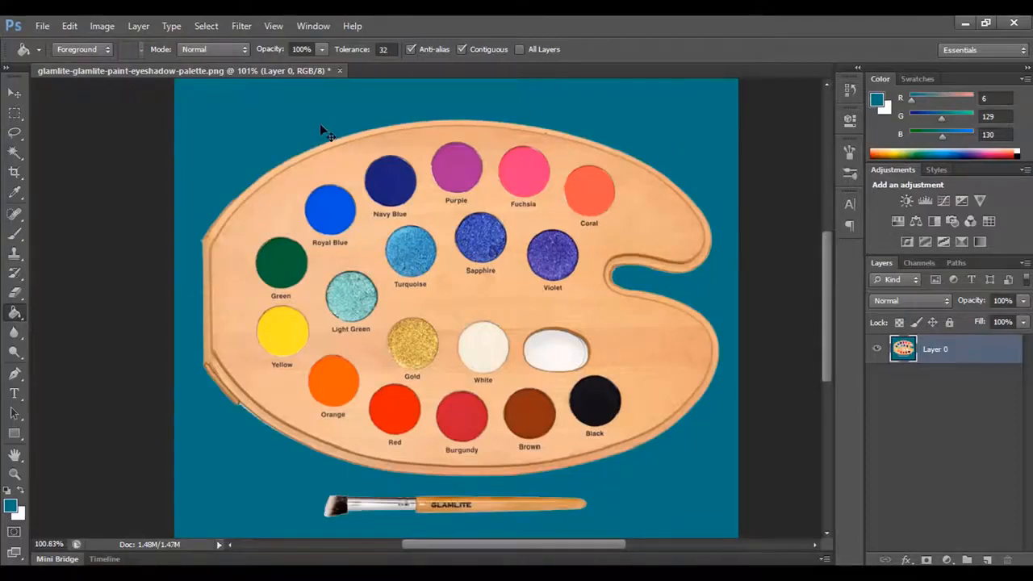
{"action": "key", "text": "ctrl+z"}
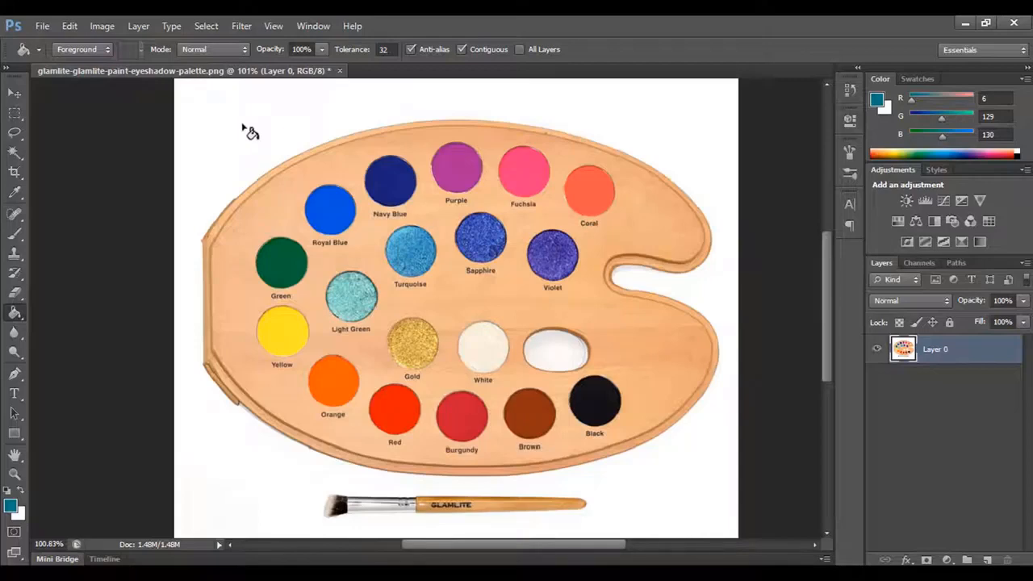
Switch the fill source to Pattern, choose the medium-blue textured pattern, and try filling the white background with it
{"action": "left_click", "coordinate": [81, 49]}
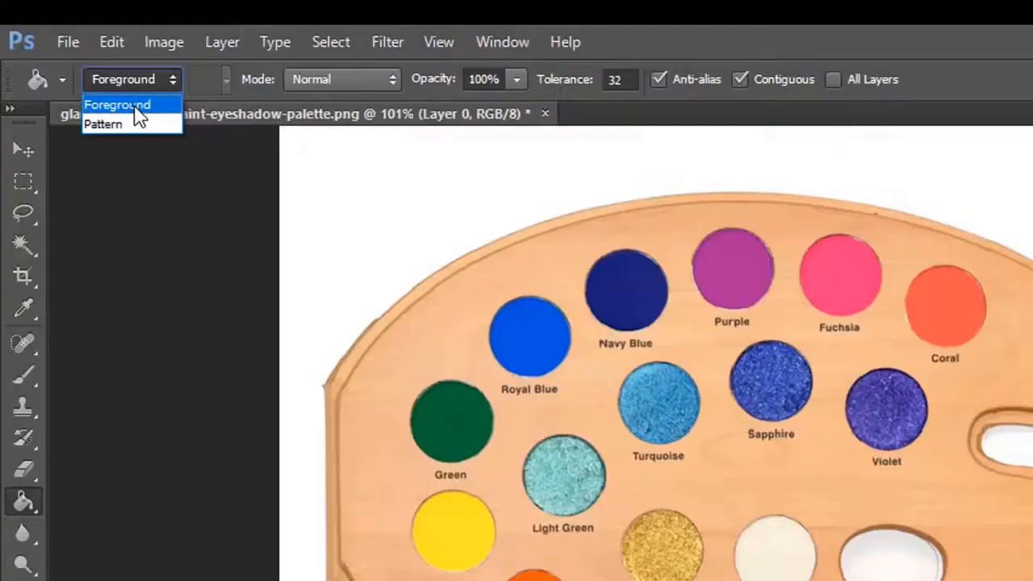
{"action": "left_click", "coordinate": [135, 106]}
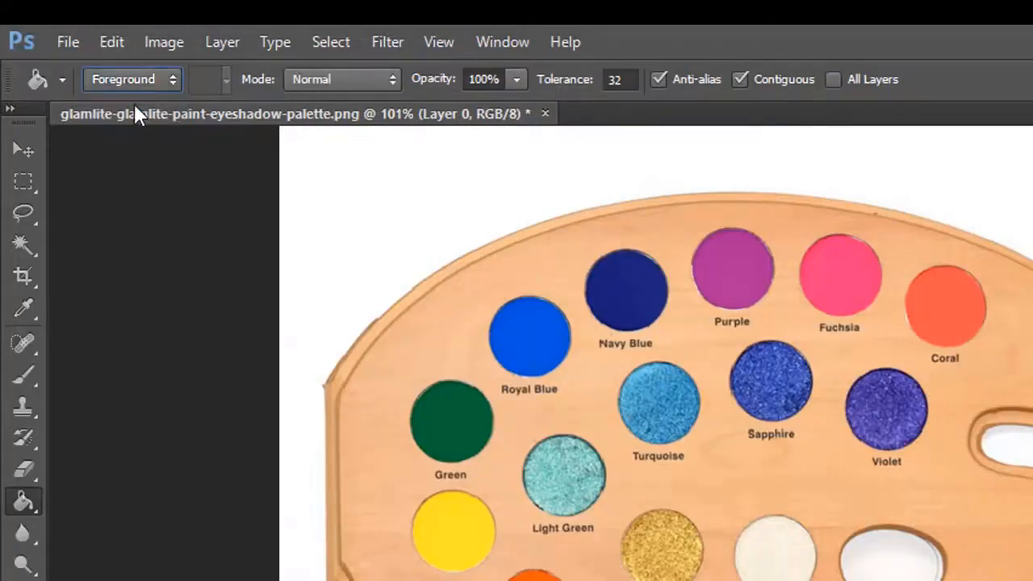
{"action": "left_click", "coordinate": [138, 83]}
{"action": "left_click", "coordinate": [126, 124]}
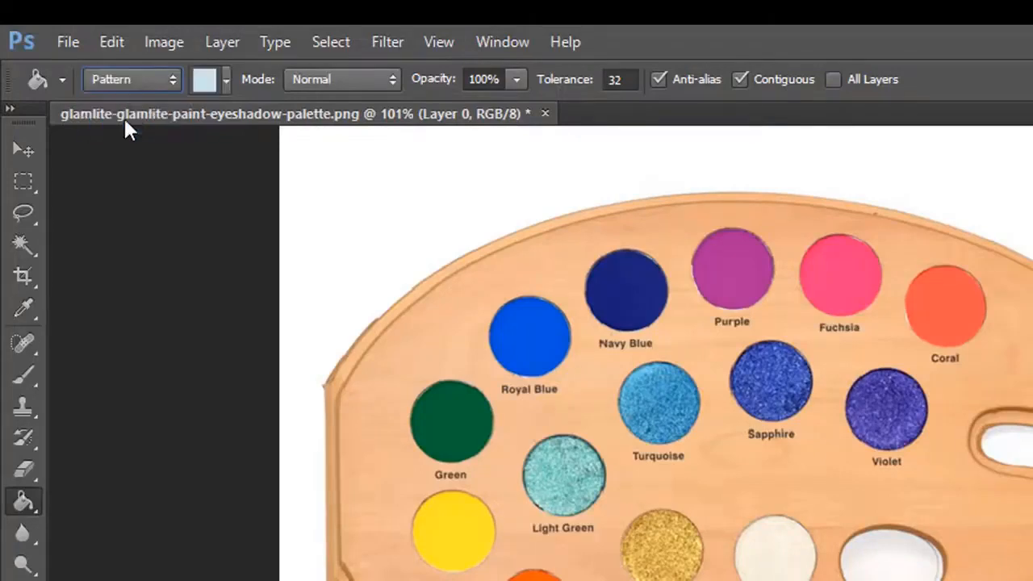
{"action": "left_click", "coordinate": [226, 78]}
{"action": "scroll", "coordinate": [234, 211], "scroll_direction": "down", "scroll_amount": 3}
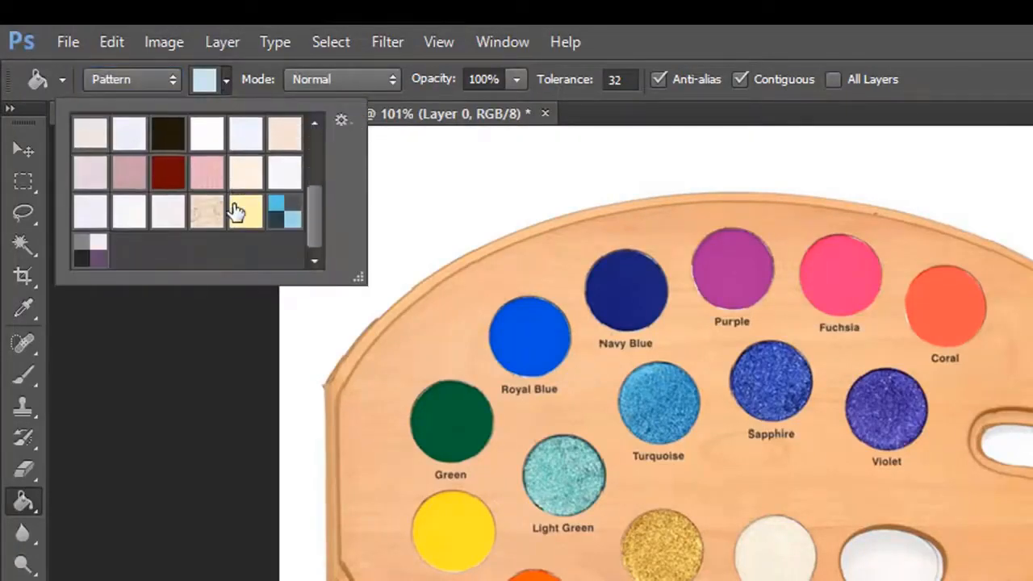
{"action": "scroll", "coordinate": [279, 224], "scroll_direction": "up", "scroll_amount": 3}
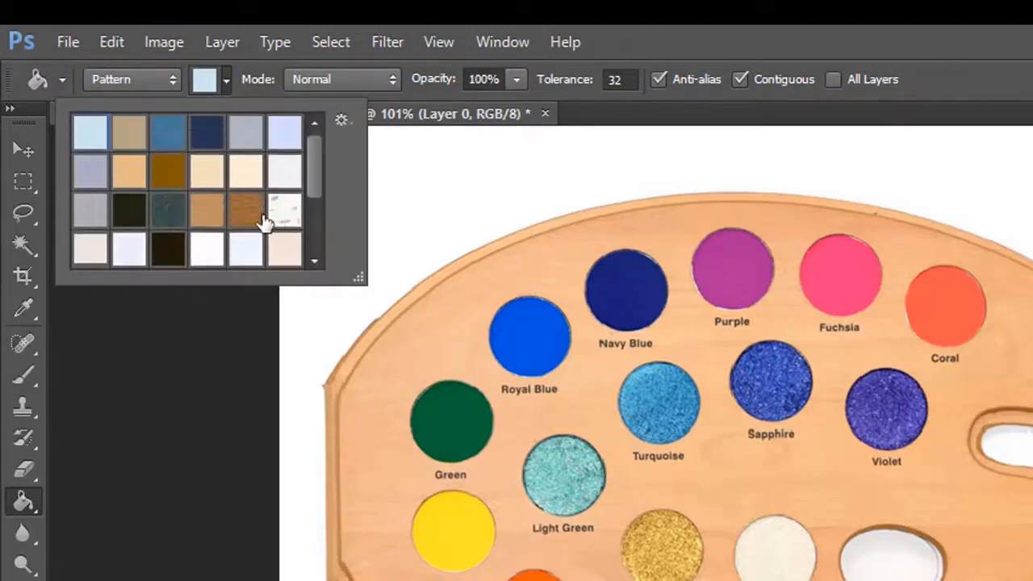
{"action": "left_click", "coordinate": [168, 131]}
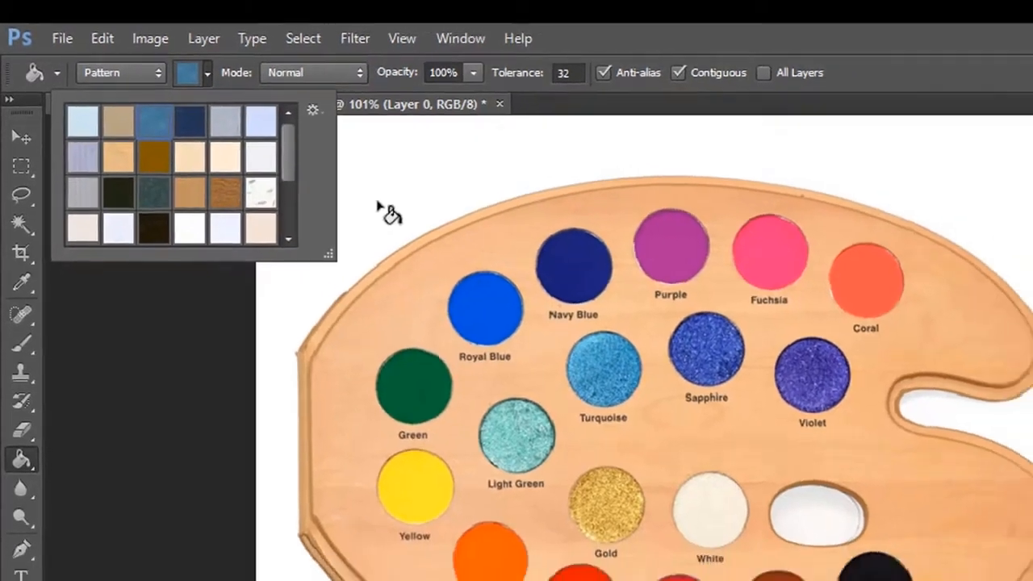
{"action": "left_click", "coordinate": [387, 211]}
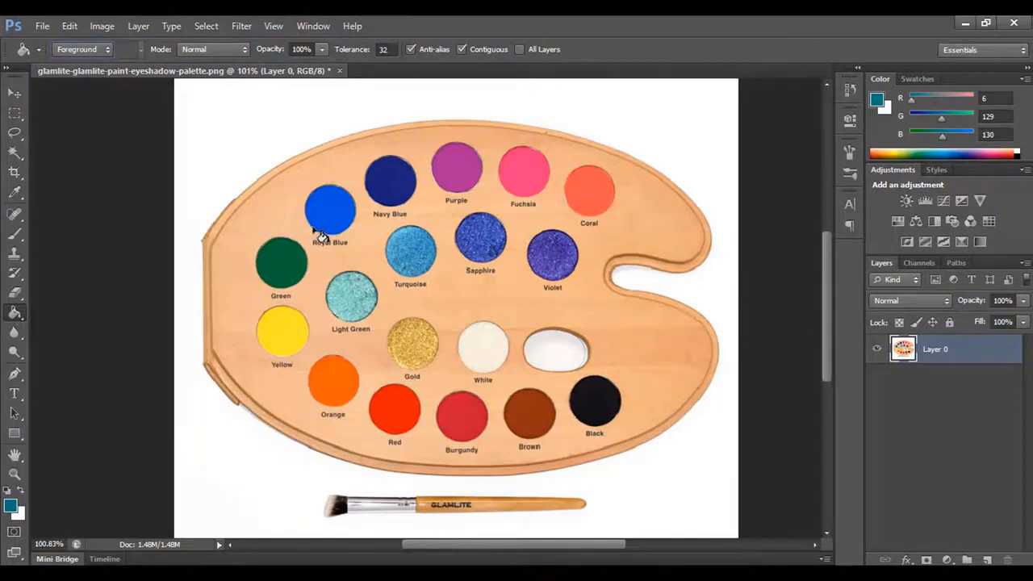
Set the foreground color to bright red #fc231e
{"action": "left_click", "coordinate": [11, 506]}
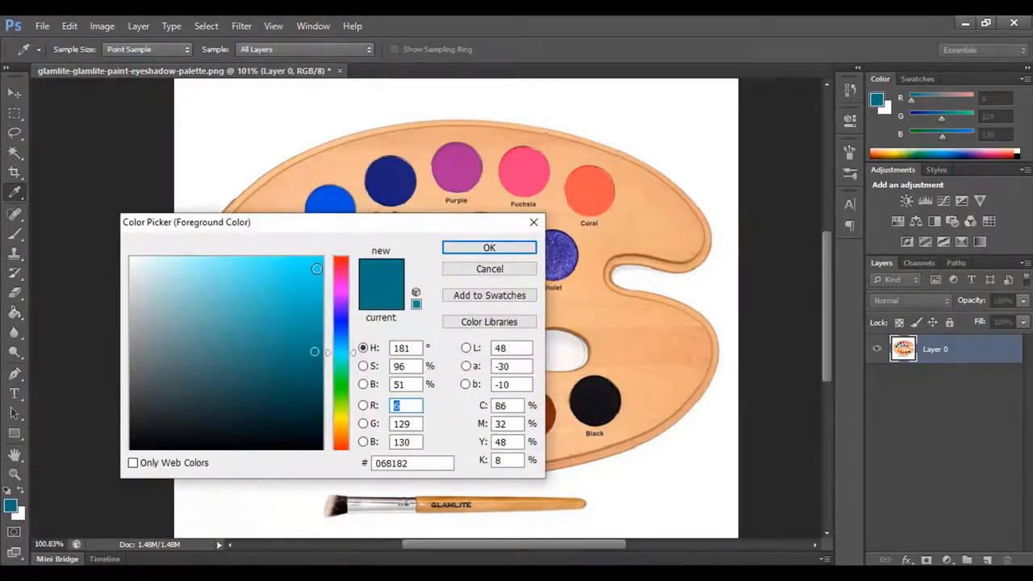
{"action": "left_click", "coordinate": [342, 269]}
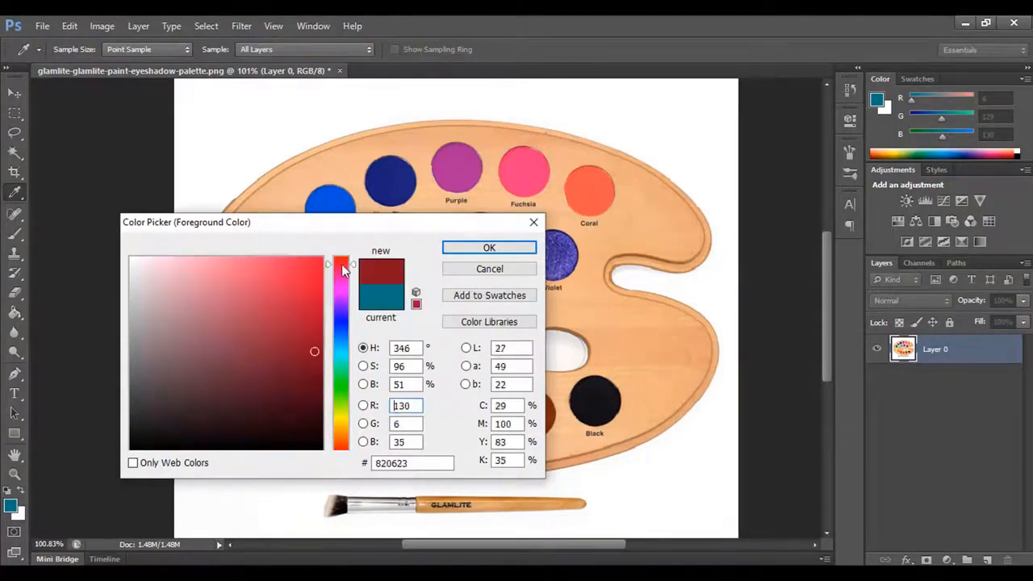
{"action": "left_click_drag", "start_coordinate": [340, 443], "coordinate": [341, 449]}
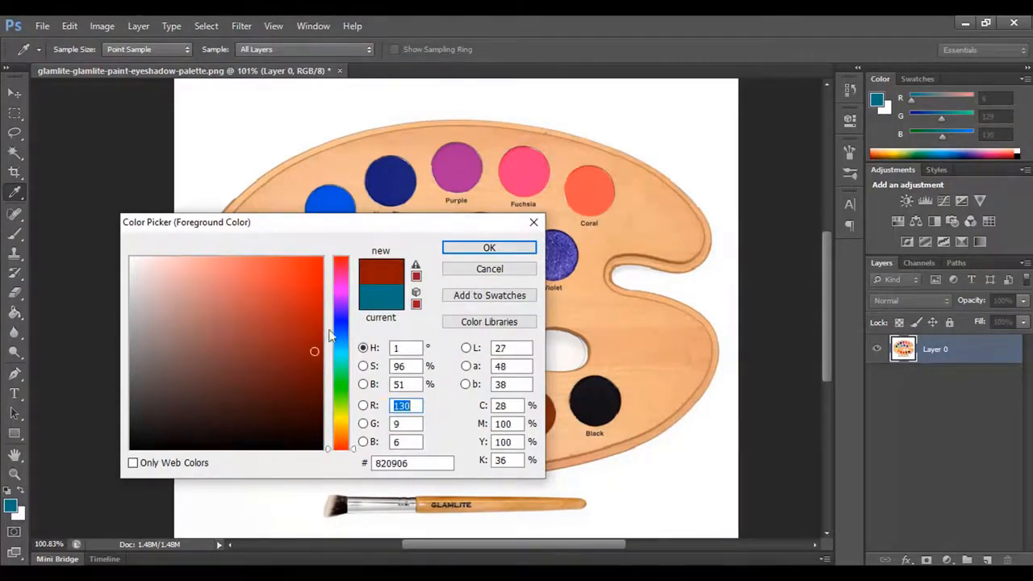
{"action": "left_click", "coordinate": [300, 258]}
{"action": "key", "text": "g"}
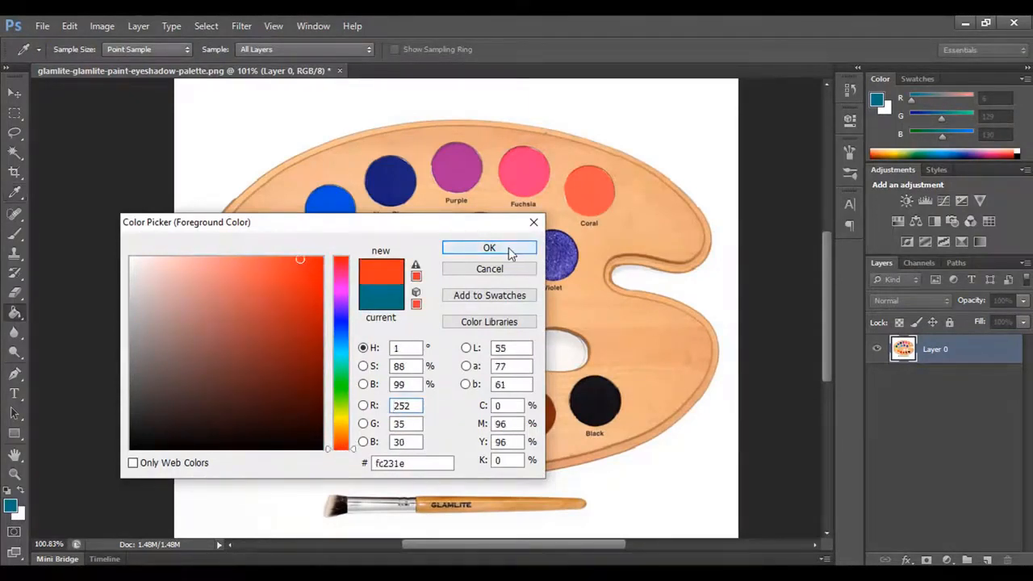
{"action": "left_click", "coordinate": [515, 249]}
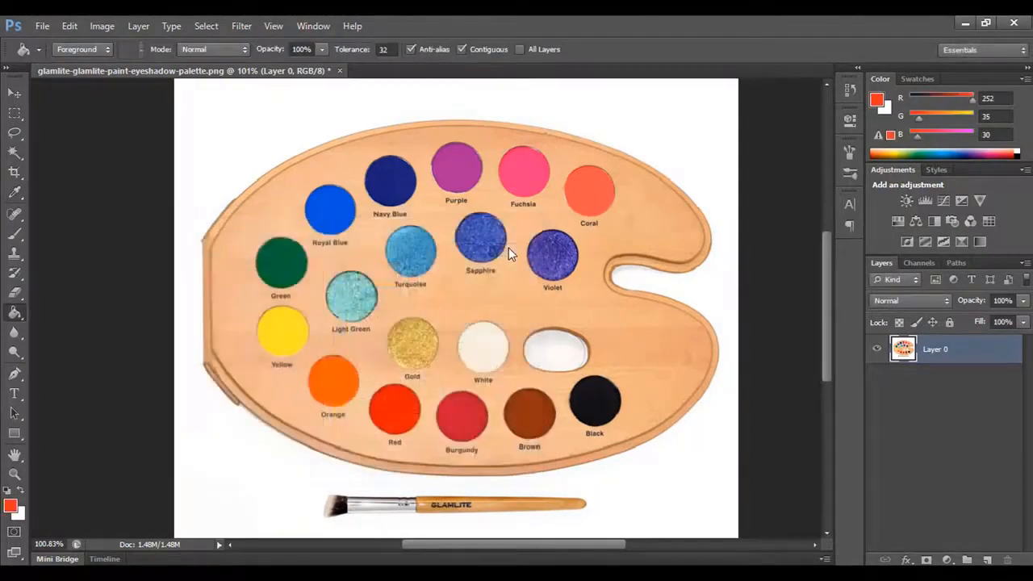
Fill the Green, Royal Blue, Navy Blue, Purple, Fuchsia and Coral circles with the red foreground color
{"action": "left_click", "coordinate": [289, 274]}
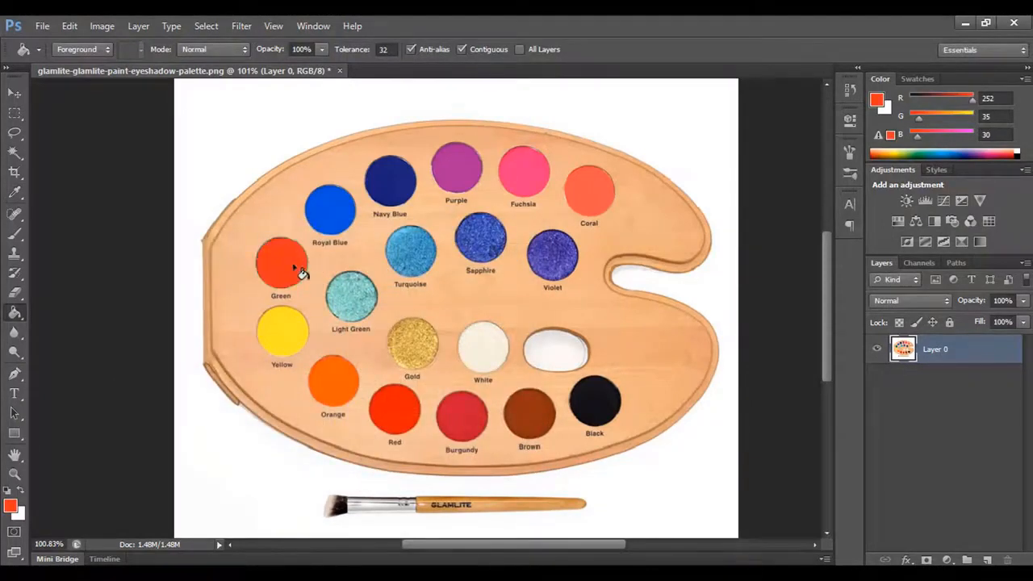
{"action": "left_click", "coordinate": [330, 212]}
{"action": "left_click", "coordinate": [406, 189]}
{"action": "left_click", "coordinate": [456, 176]}
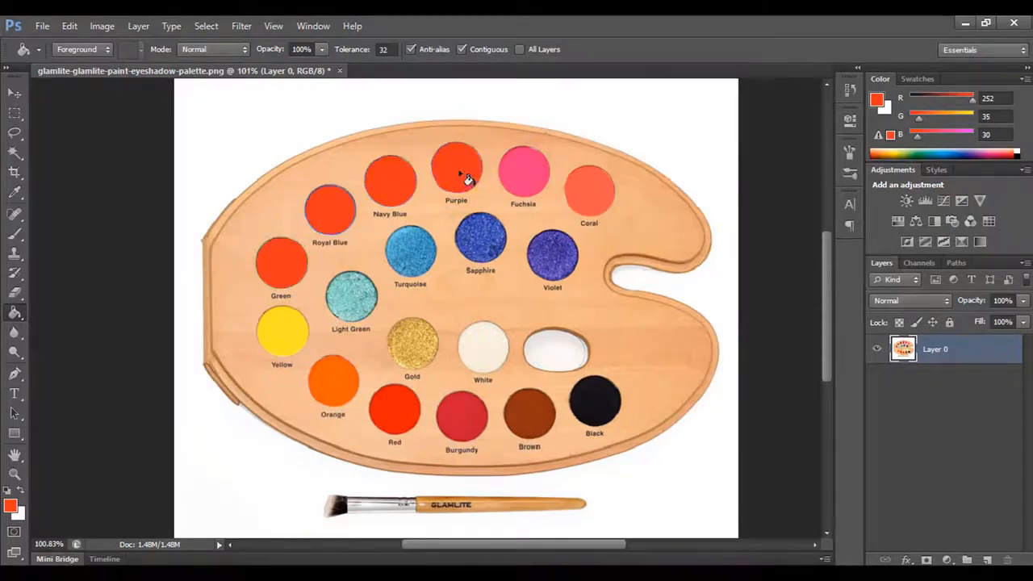
{"action": "left_click", "coordinate": [528, 177]}
{"action": "left_click", "coordinate": [604, 197]}
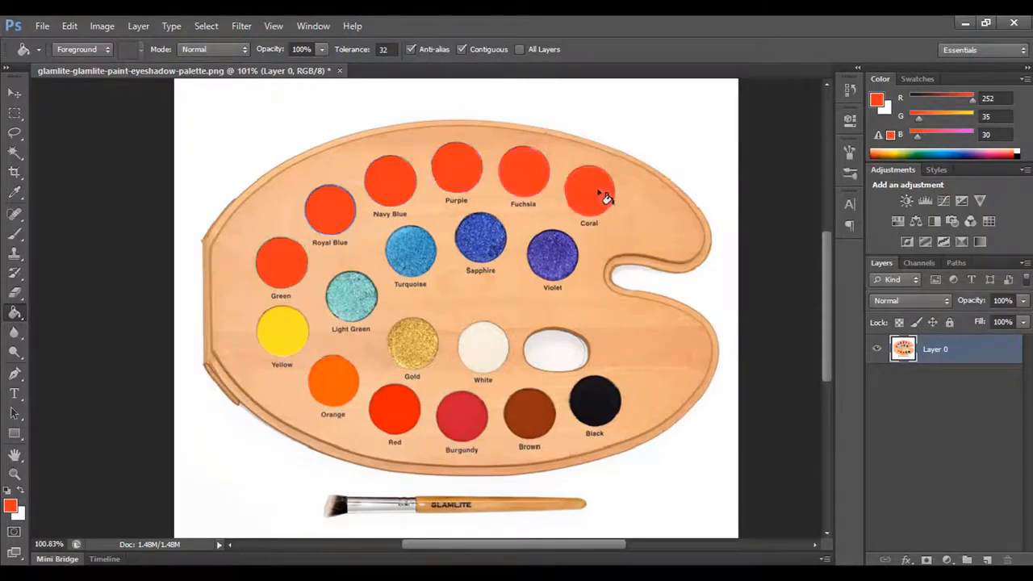
Fill the Yellow, Orange, Red, Burgundy, Brown and Black circles with the red foreground color
{"action": "left_click", "coordinate": [304, 345]}
{"action": "left_click", "coordinate": [339, 396]}
{"action": "left_click", "coordinate": [401, 413]}
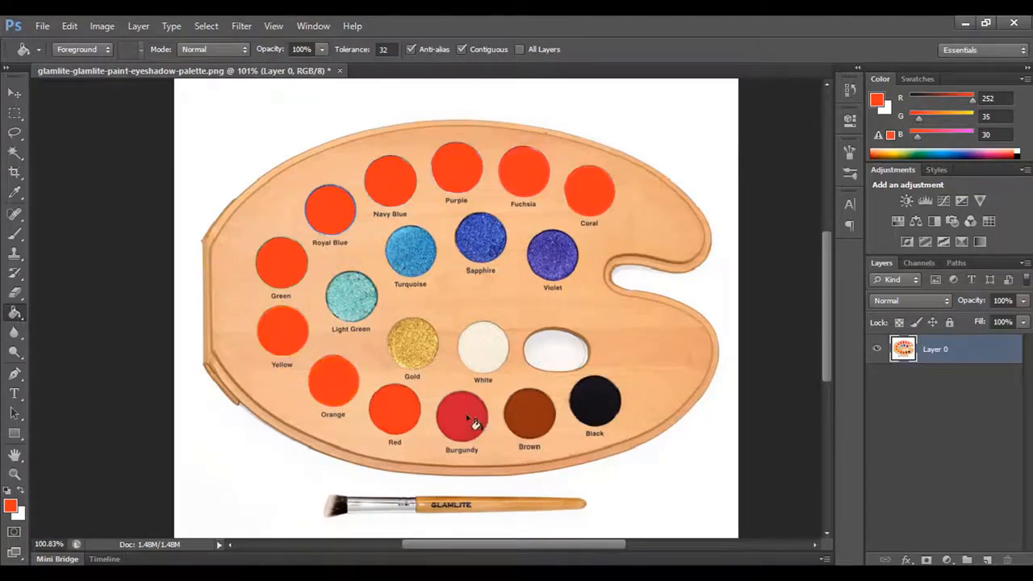
{"action": "left_click", "coordinate": [475, 421]}
{"action": "left_click", "coordinate": [547, 421]}
{"action": "left_click", "coordinate": [612, 410]}
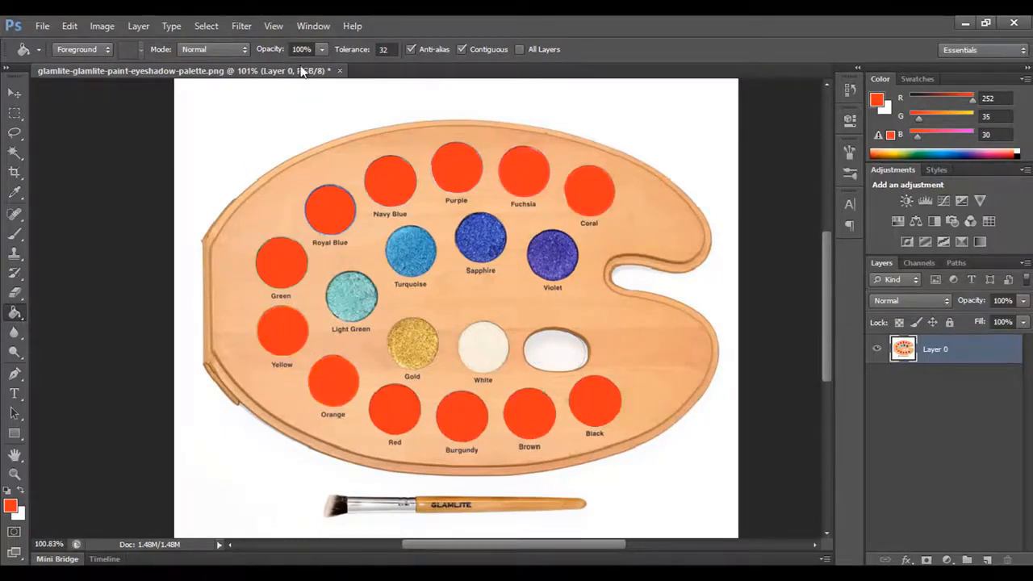
Fill the palette's upper outer rim with the red foreground color, keeping the fill opacity at 100%
{"action": "left_click", "coordinate": [320, 48]}
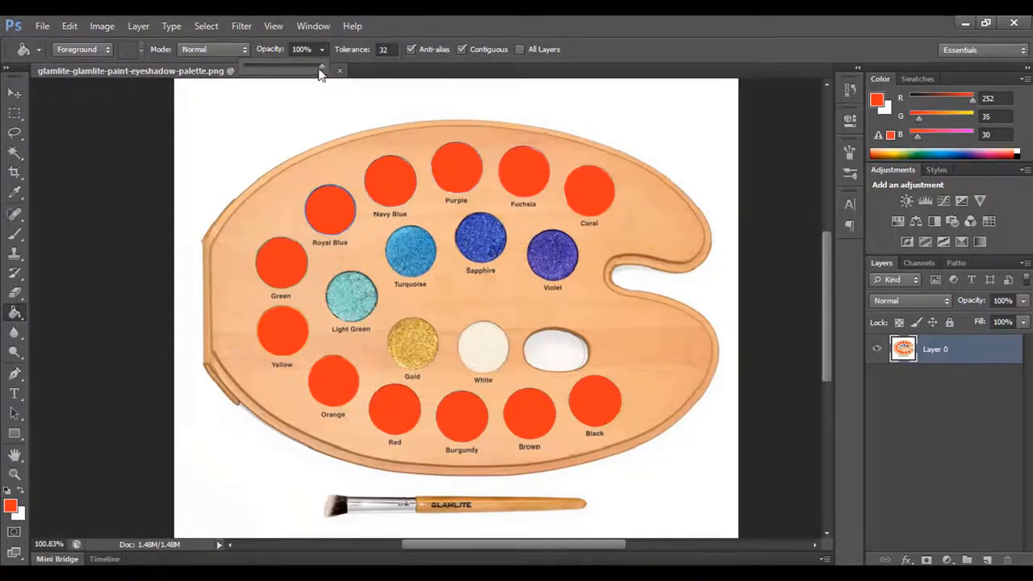
{"action": "mouse_move", "coordinate": [322, 66]}
{"action": "left_mouse_down"}
{"action": "mouse_move", "coordinate": [272, 80]}
{"action": "mouse_move", "coordinate": [316, 68]}
{"action": "mouse_move", "coordinate": [282, 79]}
{"action": "mouse_move", "coordinate": [328, 81]}
{"action": "left_mouse_up"}
{"action": "left_click", "coordinate": [323, 49]}
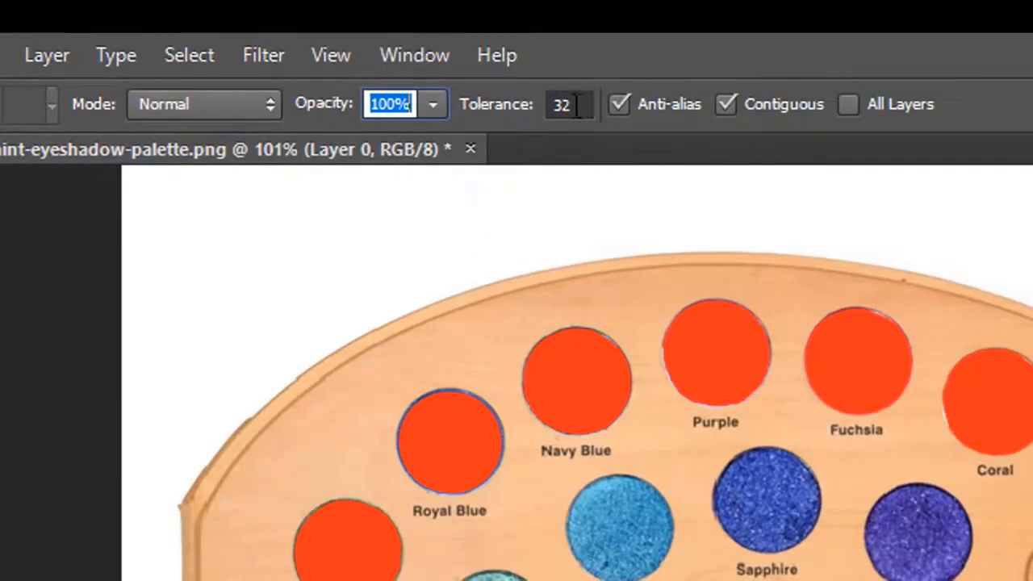
{"action": "left_click", "coordinate": [259, 429]}
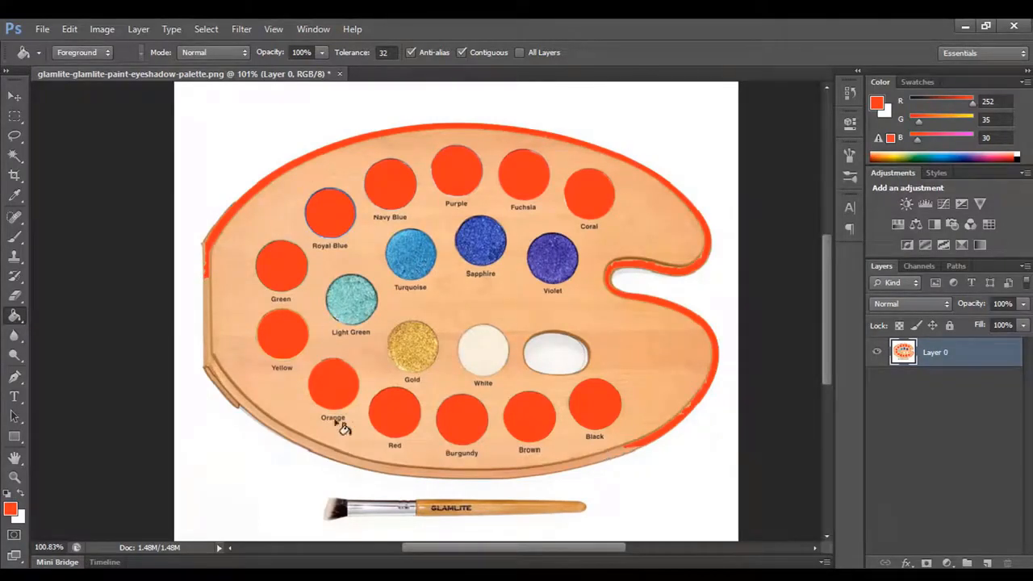
Fill the palette's lower rim with red, and undo the red fills on the whole rim
{"action": "left_click", "coordinate": [271, 426]}
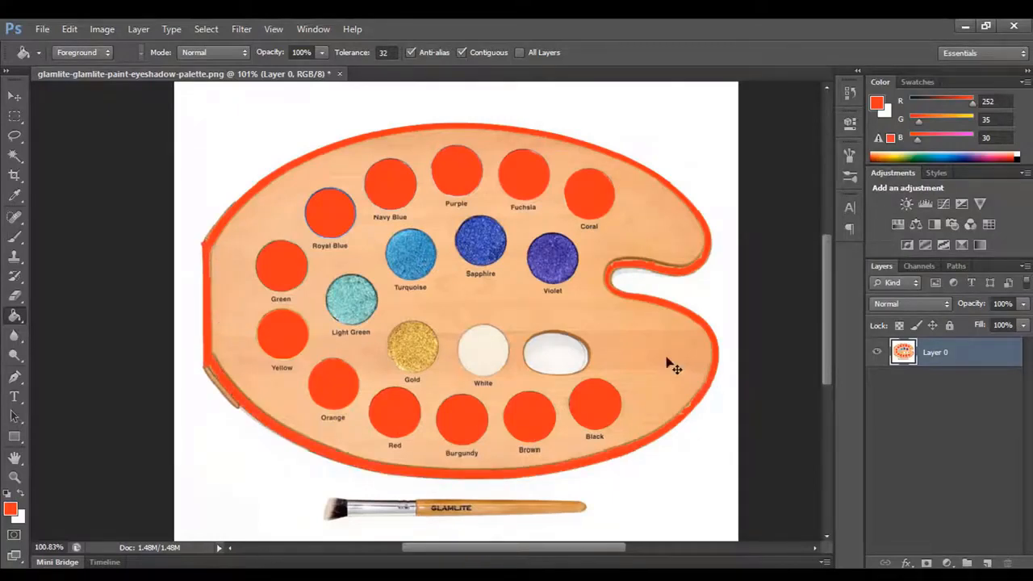
{"action": "key", "text": "ctrl+alt+z"}
{"action": "key", "text": "ctrl+alt+z"}
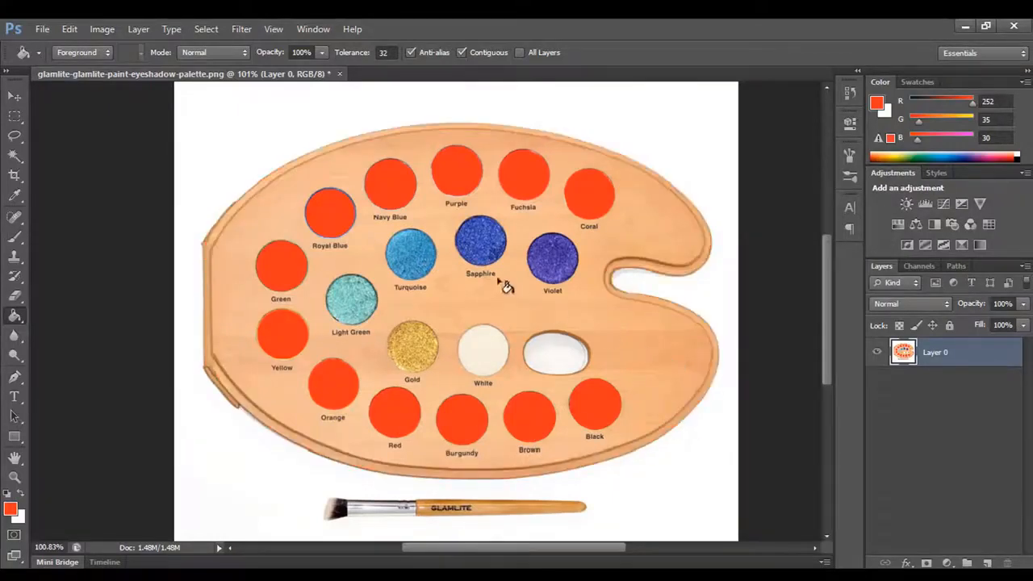
Set the foreground color to bright blue #0627f4
{"action": "left_click", "coordinate": [9, 509]}
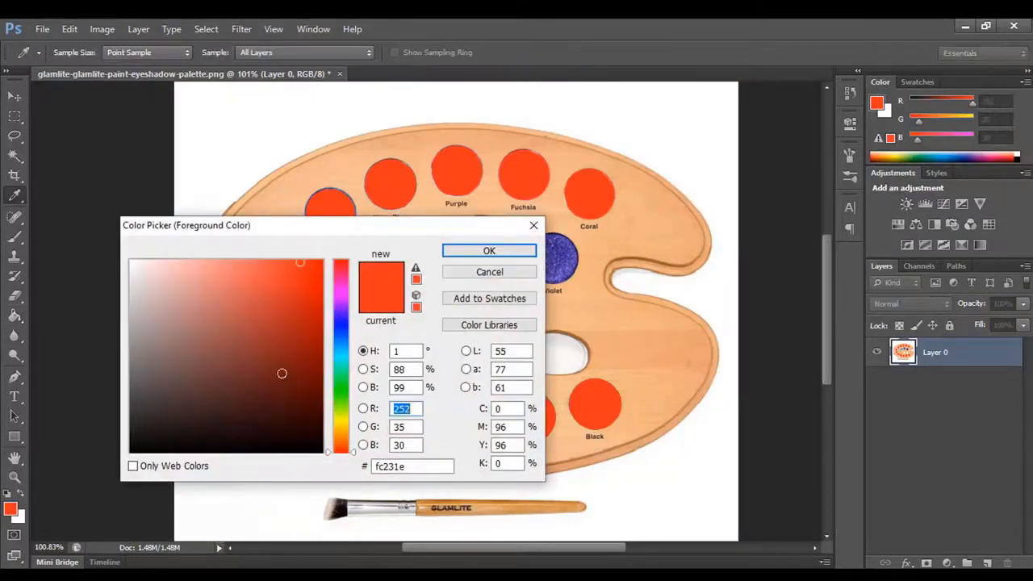
{"action": "left_click", "coordinate": [339, 330]}
{"action": "left_click", "coordinate": [316, 267]}
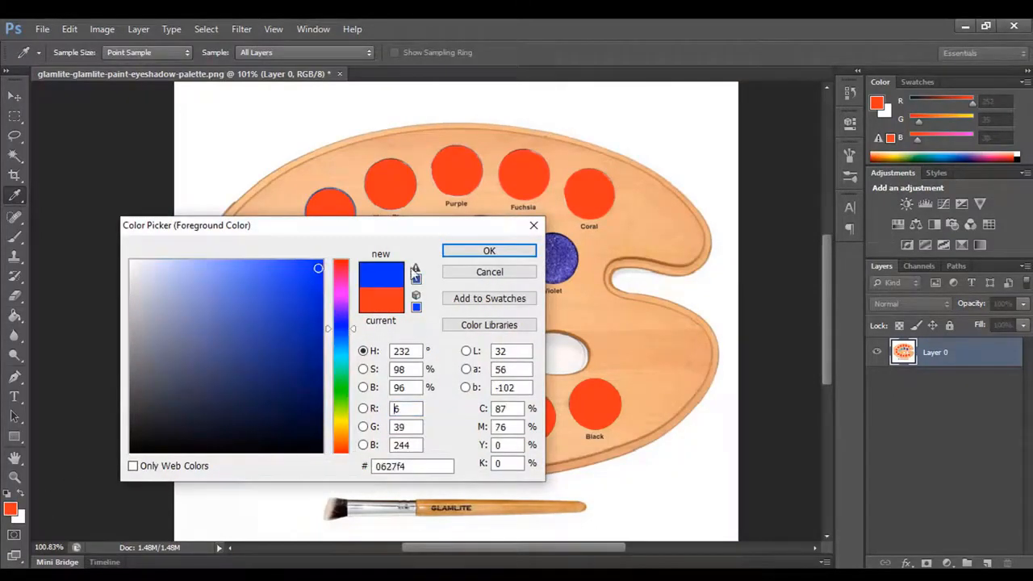
{"action": "left_click", "coordinate": [489, 251]}
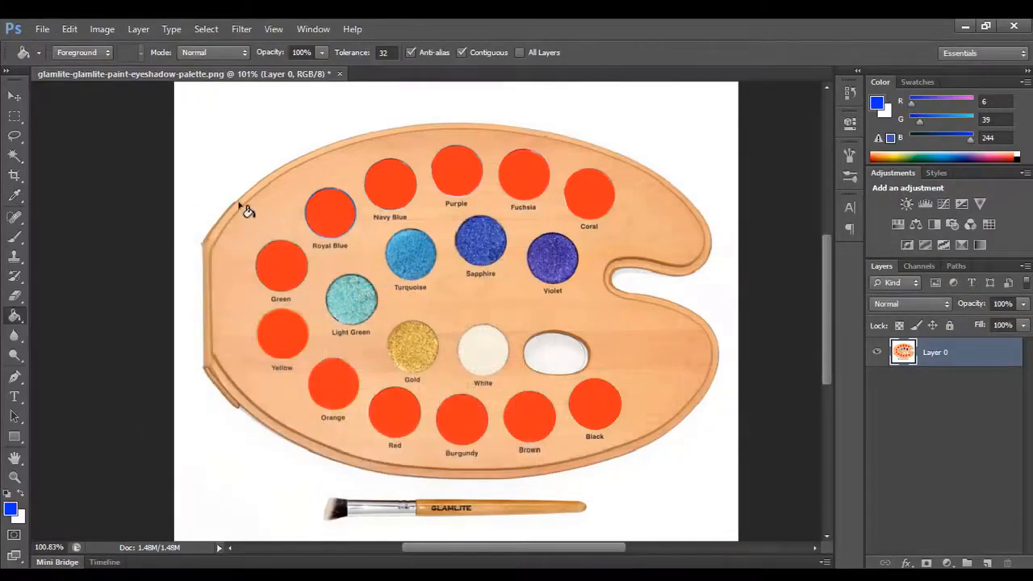
Fill the palette's upper rim, lower rim and lower-left edge strip with the blue foreground color at tolerance 32
{"action": "left_click", "coordinate": [239, 211]}
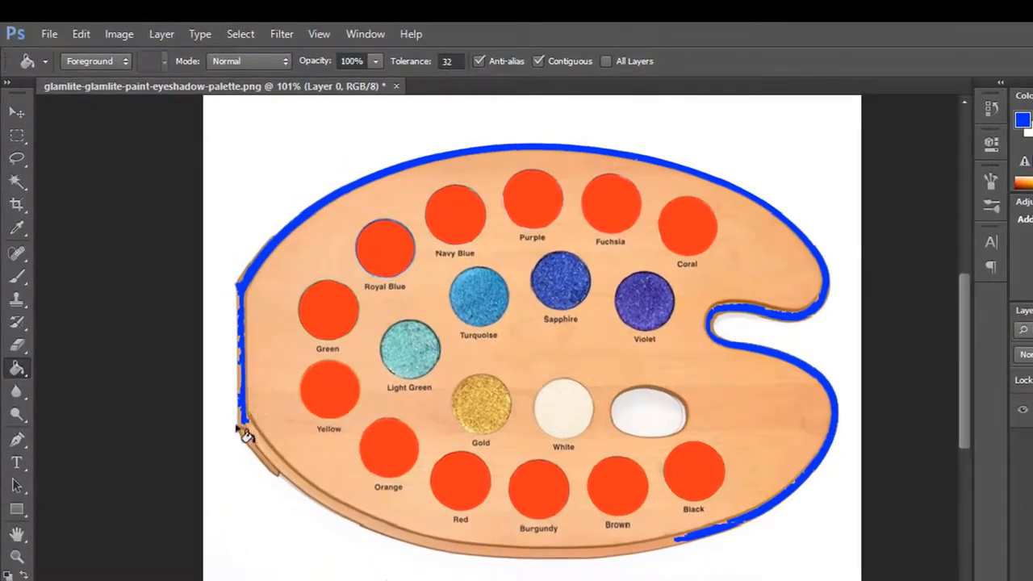
{"action": "left_click", "coordinate": [300, 485]}
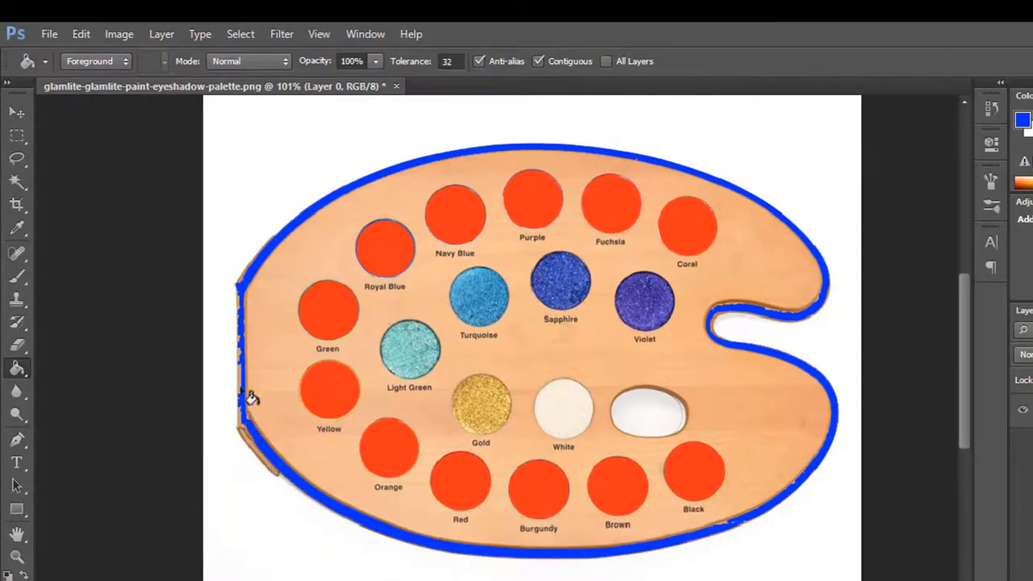
{"action": "left_click", "coordinate": [272, 465]}
{"action": "scroll", "coordinate": [277, 472], "scroll_direction": "up", "scroll_amount": 4}
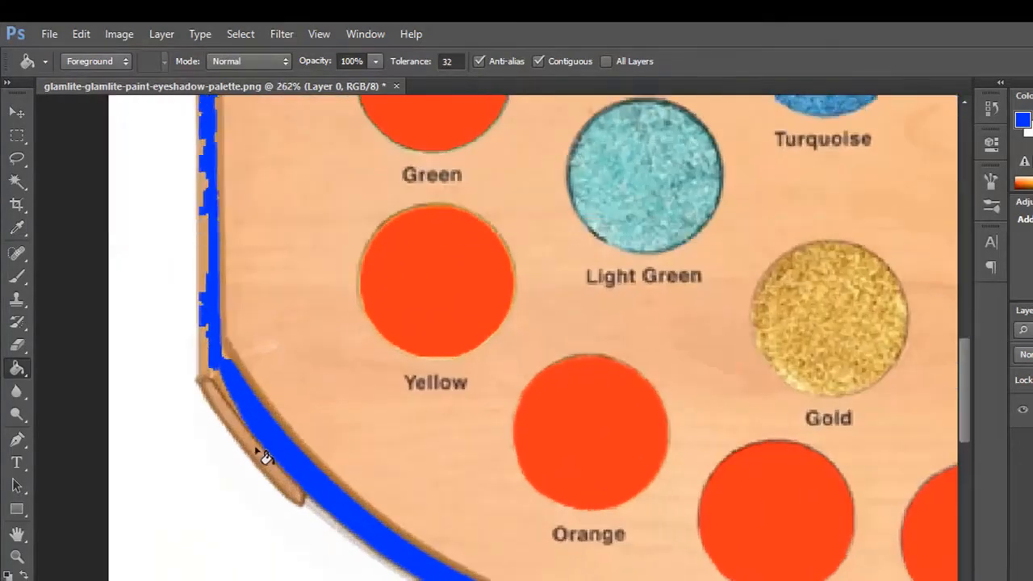
{"action": "left_click", "coordinate": [275, 464]}
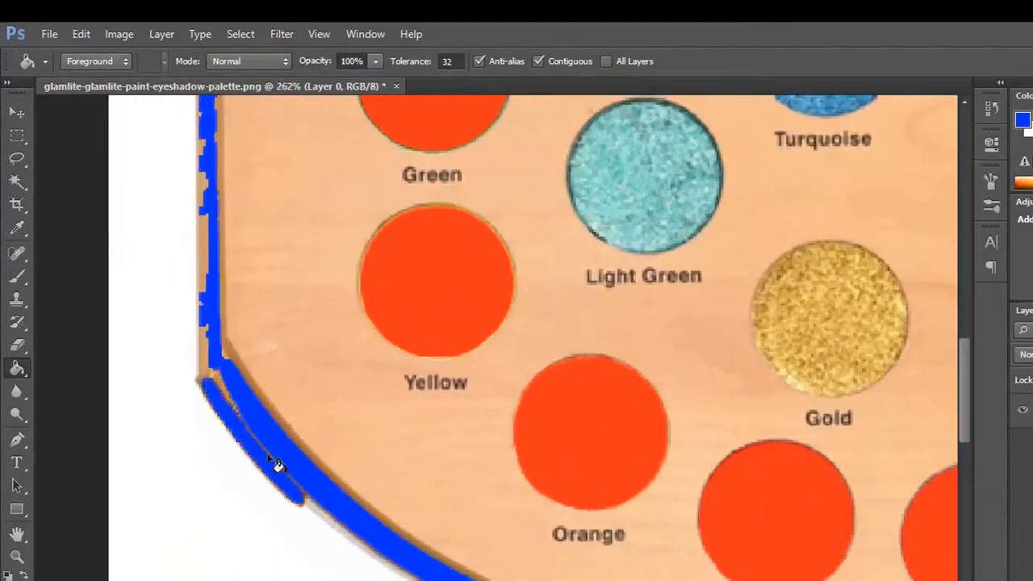
Fill the remaining patches along the palette's straight left edge and upper-left corner with blue at tolerance 32
{"action": "left_click", "coordinate": [216, 372]}
{"action": "left_click", "coordinate": [209, 252]}
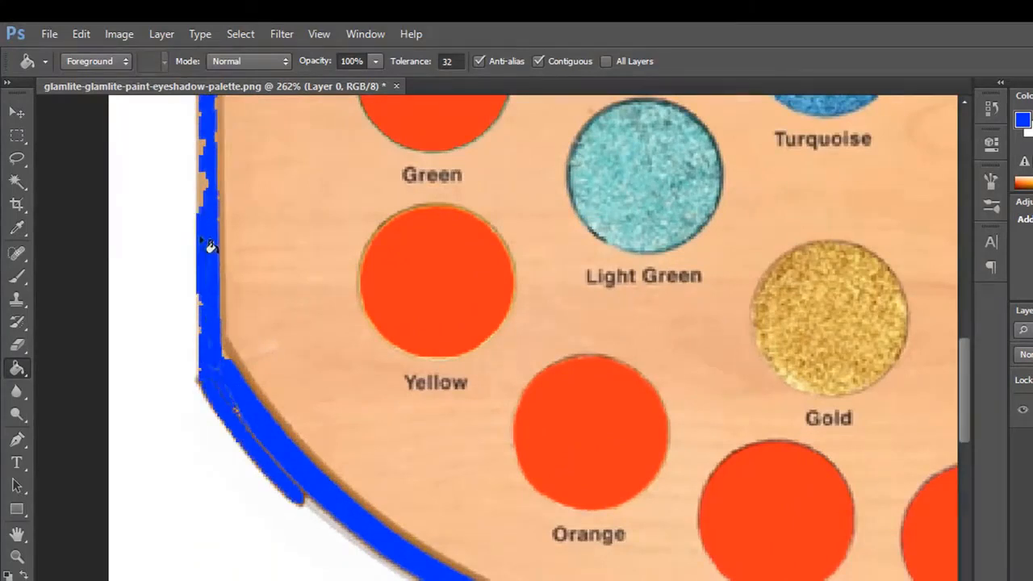
{"action": "left_click", "coordinate": [205, 192]}
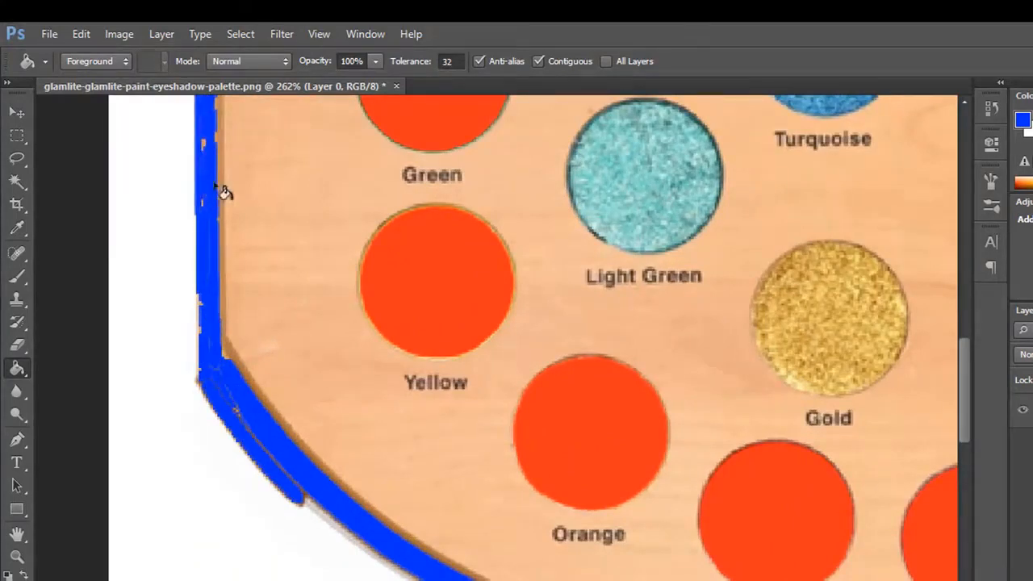
{"action": "left_click_drag", "start_coordinate": [291, 279], "coordinate": [353, 535]}
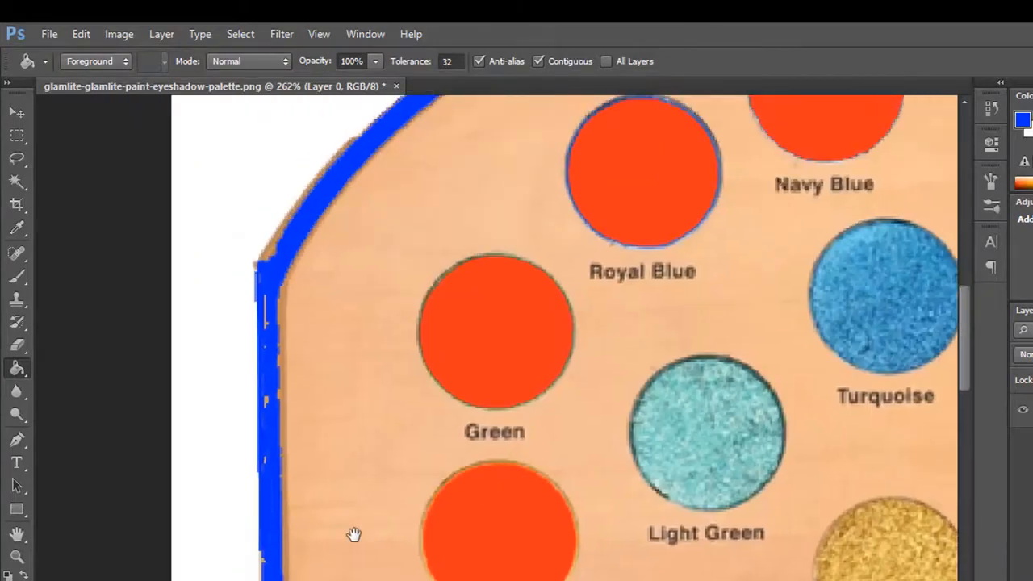
{"action": "left_click", "coordinate": [311, 184]}
{"action": "left_click", "coordinate": [334, 157]}
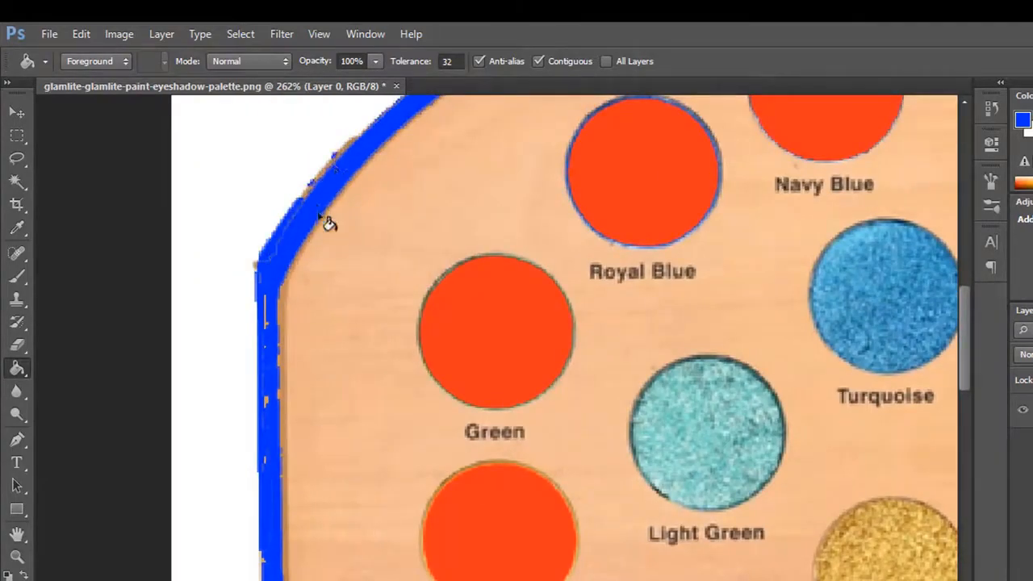
{"action": "scroll", "coordinate": [373, 277], "scroll_direction": "down", "scroll_amount": 1}
{"action": "scroll", "coordinate": [378, 281], "scroll_direction": "down", "scroll_amount": 4}
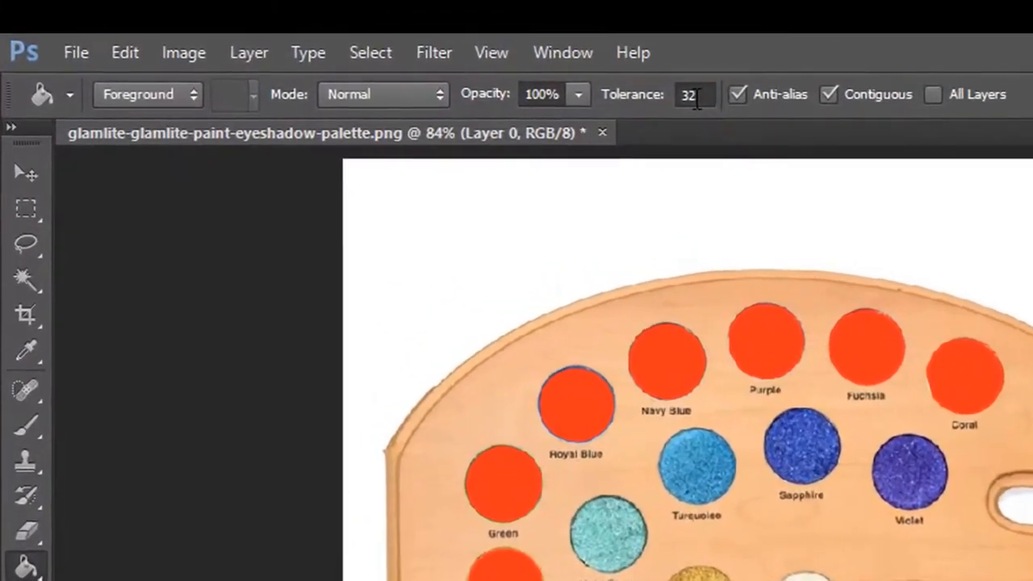
Set the fill tolerance to 5 and fill a section of the rim above the Purple circle with blue
{"action": "left_click", "coordinate": [379, 53]}
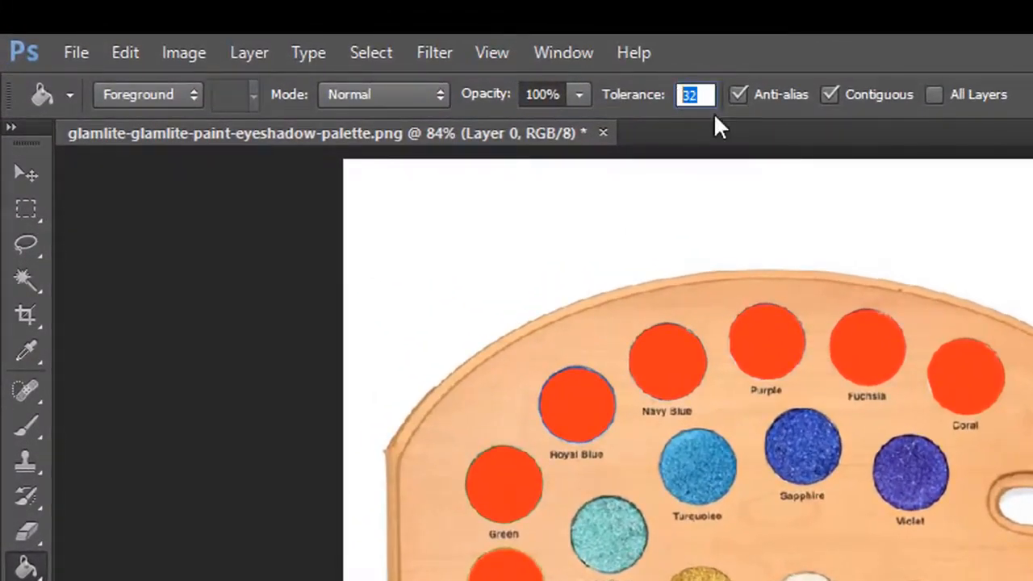
{"action": "type", "text": "5"}
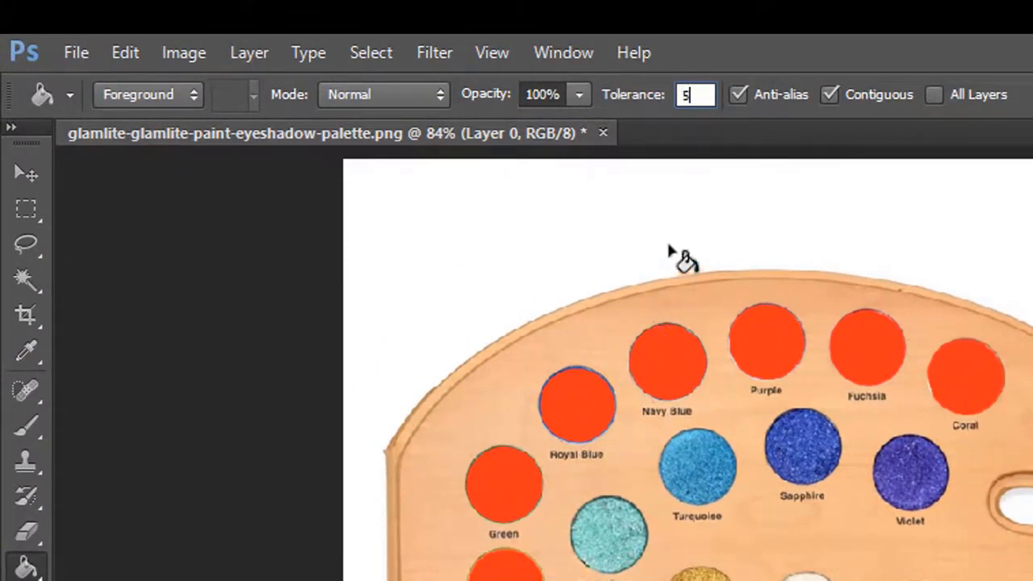
{"action": "key", "text": "Return"}
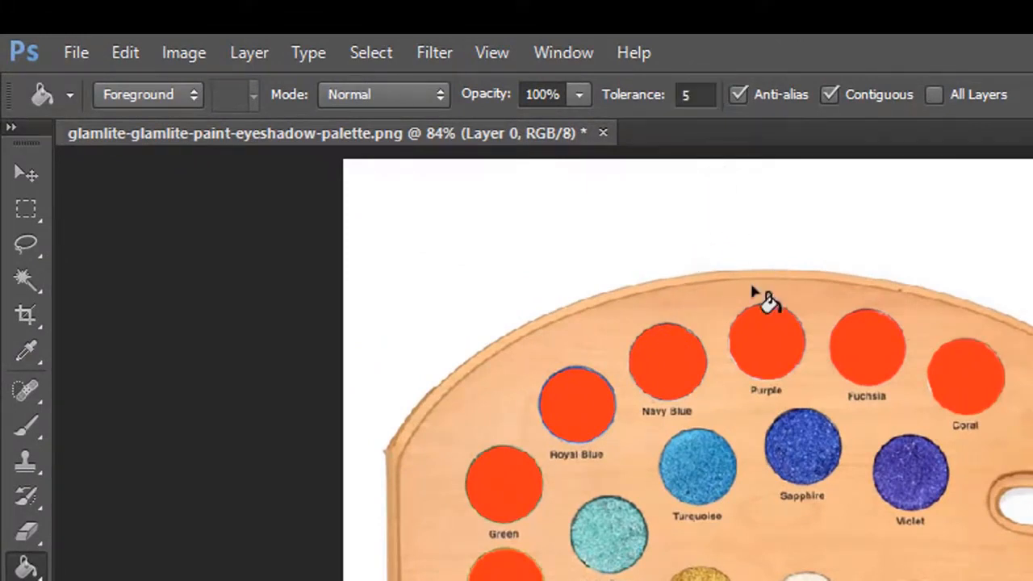
{"action": "scroll", "coordinate": [752, 291], "scroll_direction": "up", "scroll_amount": 5}
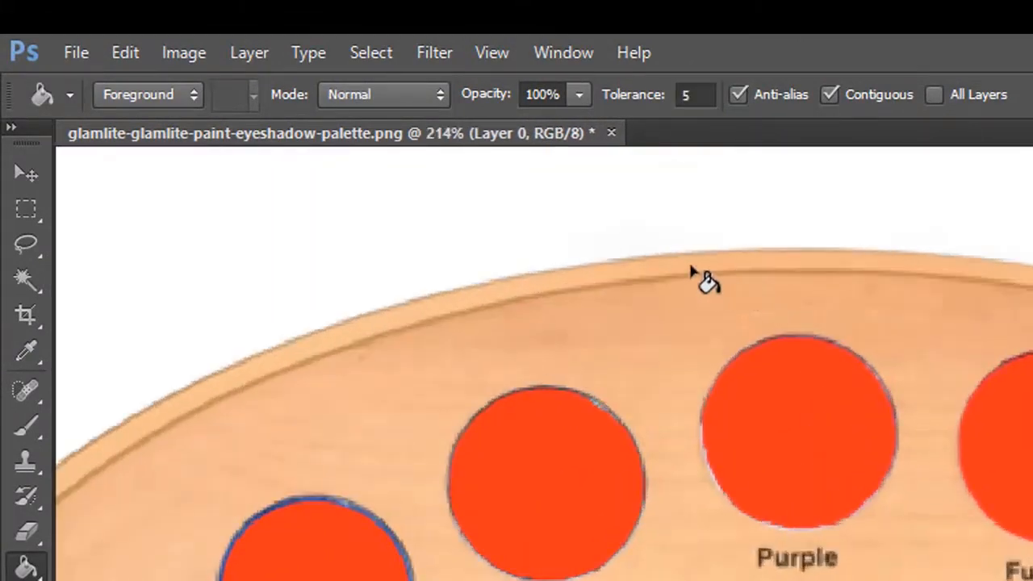
{"action": "left_click", "coordinate": [694, 273]}
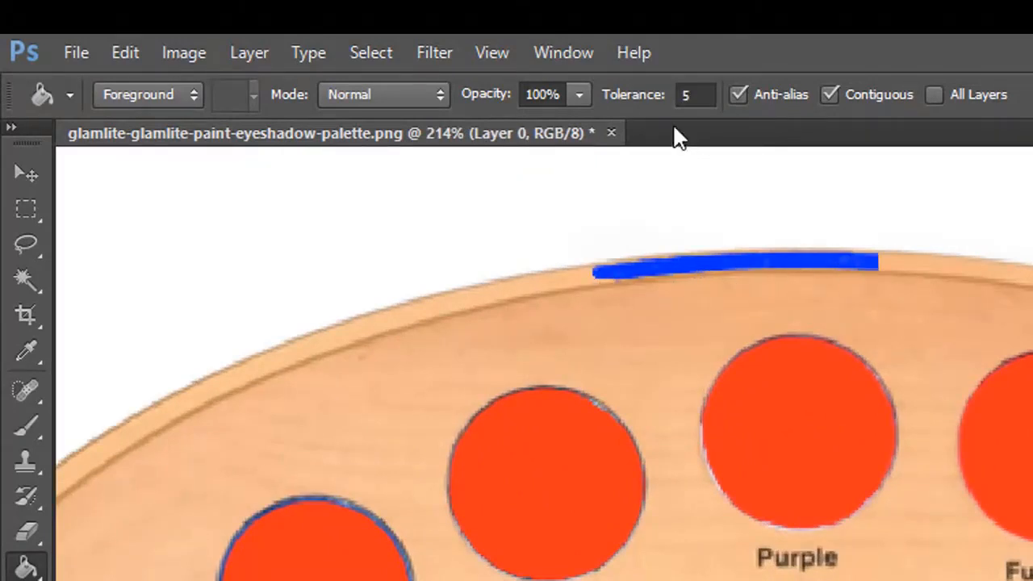
Set the fill tolerance to 8 and fill sections of the rim above the Fuchsia and Coral circles with blue
{"action": "left_click", "coordinate": [692, 94]}
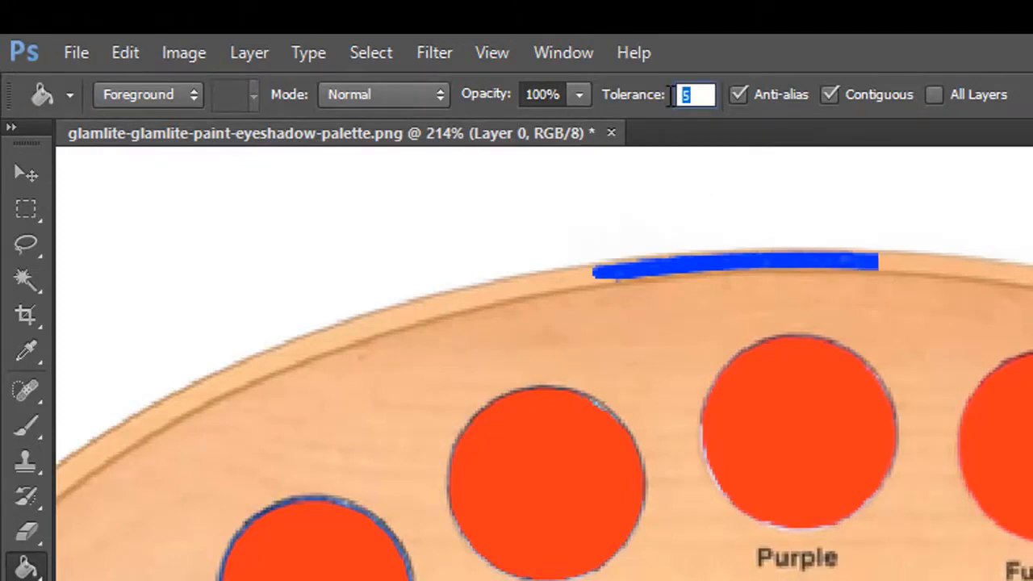
{"action": "type", "text": "8"}
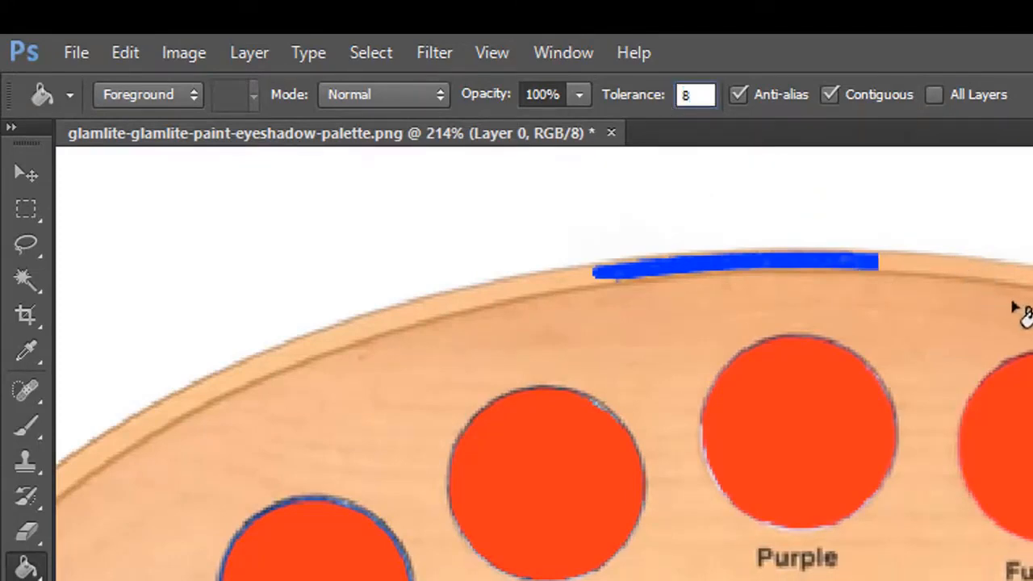
{"action": "left_click_drag", "start_coordinate": [1032, 357], "coordinate": [719, 379]}
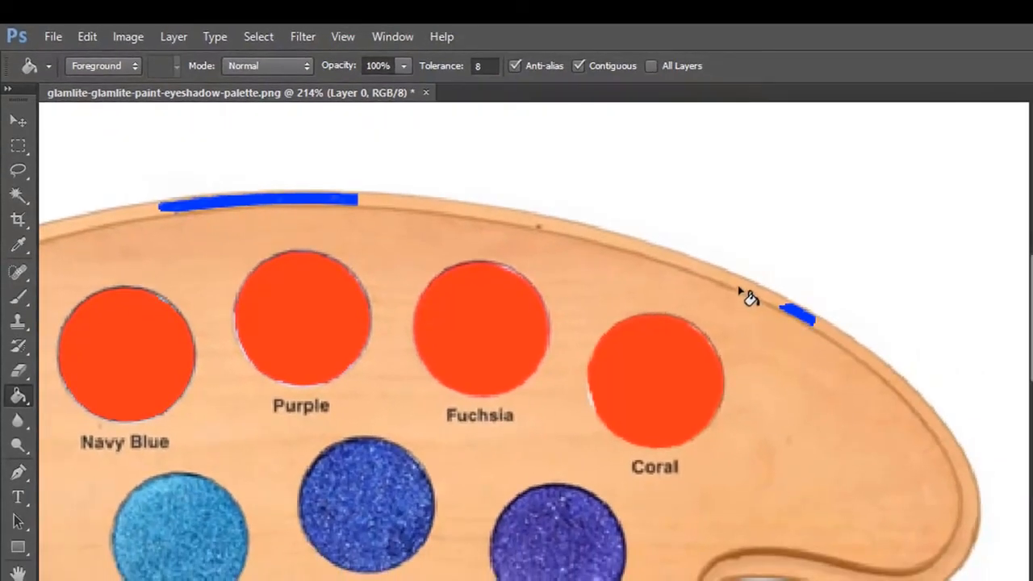
{"action": "left_click", "coordinate": [740, 291]}
{"action": "left_click", "coordinate": [667, 266]}
Set the fill tolerance to 22 and fill the palette's right-hand rim, including the notch, with blue
{"action": "left_click_drag", "start_coordinate": [454, 72], "coordinate": [450, 72]}
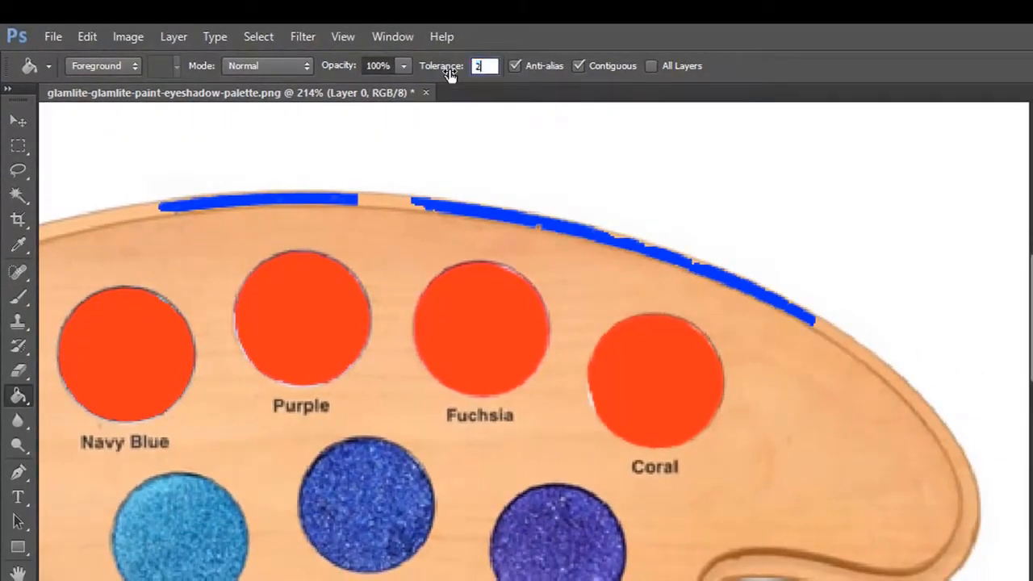
{"action": "type", "text": "2"}
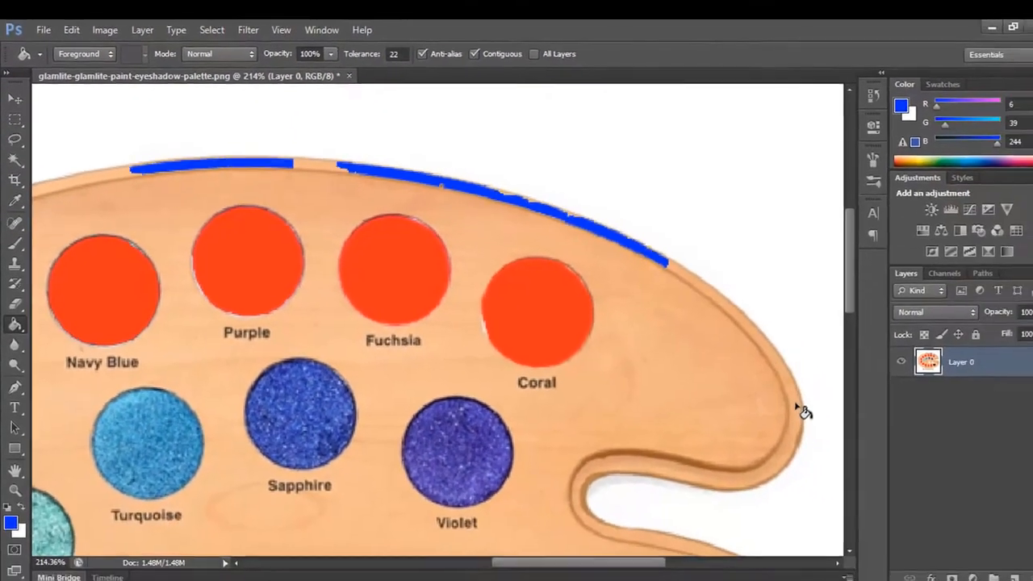
{"action": "left_click", "coordinate": [803, 412]}
{"action": "mouse_move", "coordinate": [768, 414]}
{"action": "left_mouse_down"}
{"action": "mouse_move", "coordinate": [726, 330]}
{"action": "mouse_move", "coordinate": [703, 204]}
{"action": "left_mouse_up"}
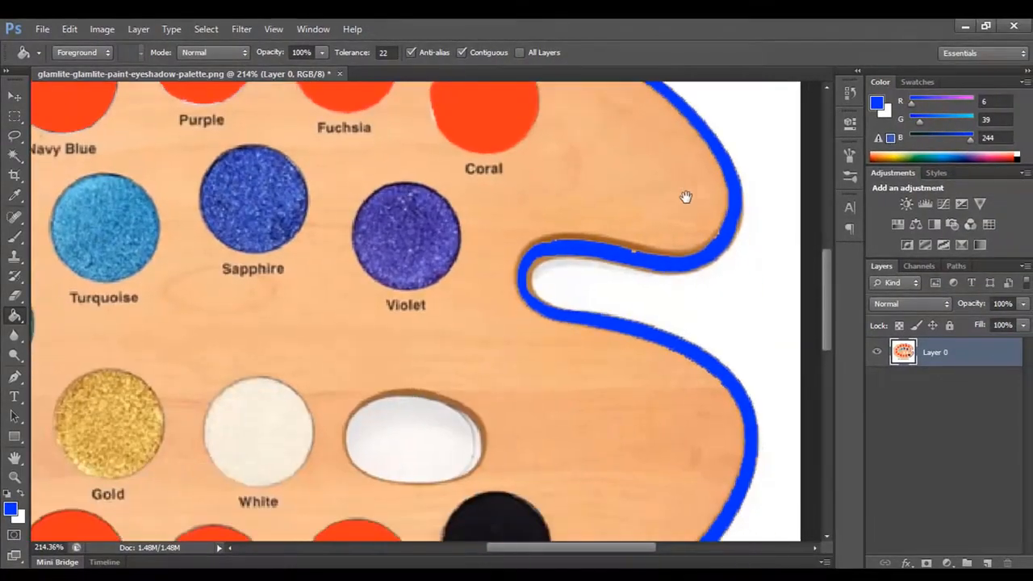
Fill the palette's upper-left rim and the gap left at the top of the rim with blue
{"action": "scroll", "coordinate": [646, 325], "scroll_direction": "up", "scroll_amount": 5}
{"action": "scroll", "coordinate": [646, 325], "scroll_direction": "down", "scroll_amount": 12}
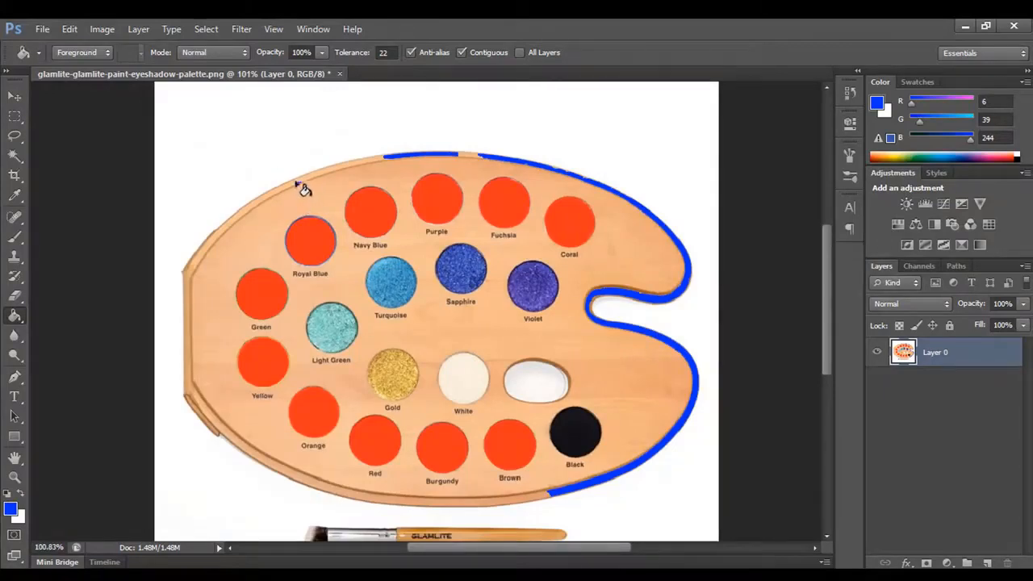
{"action": "left_click", "coordinate": [297, 182]}
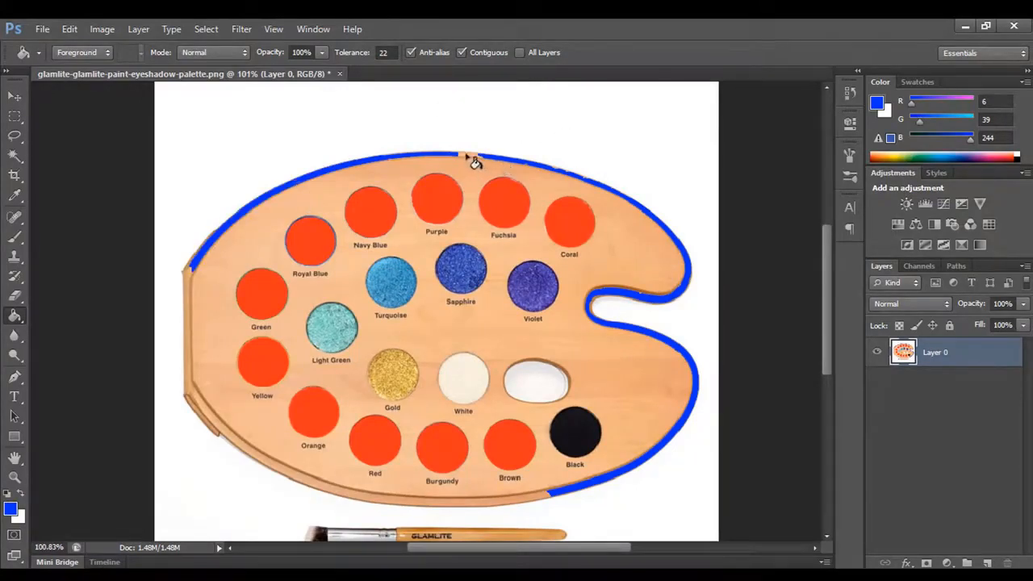
{"action": "left_click", "coordinate": [467, 156]}
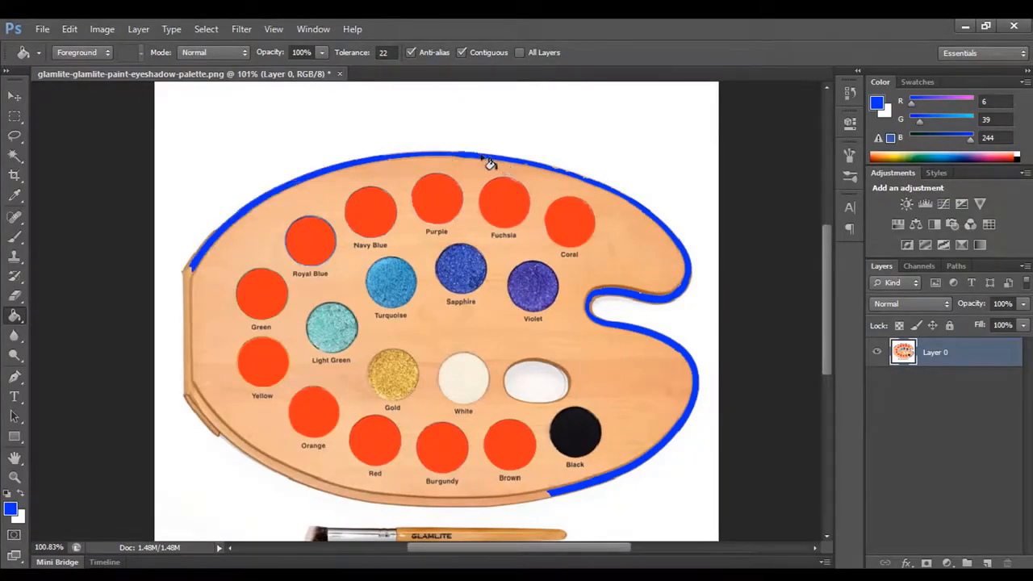
Try filling the palette's straight left edge with blue at tolerance 33
{"action": "left_click", "coordinate": [380, 53]}
{"action": "left_click", "coordinate": [192, 352]}
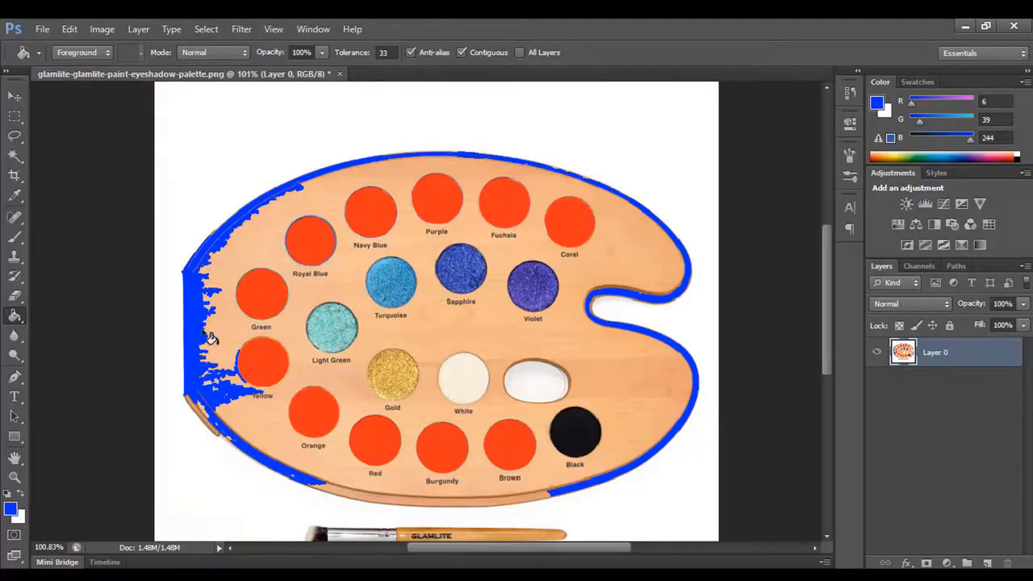
{"action": "key", "text": "ctrl+z"}
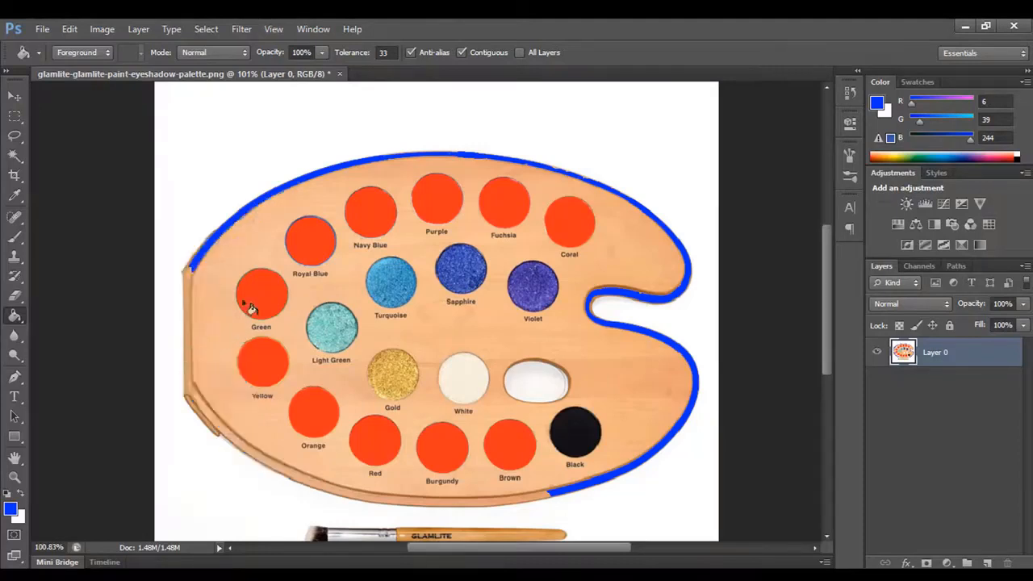
Set the fill tolerance to 10 and fill the palette's straight left edge and lower rim with blue
{"action": "left_click", "coordinate": [392, 53]}
{"action": "type", "text": "10"}
{"action": "key", "text": "Return"}
{"action": "left_click", "coordinate": [187, 334]}
{"action": "left_click", "coordinate": [278, 472]}
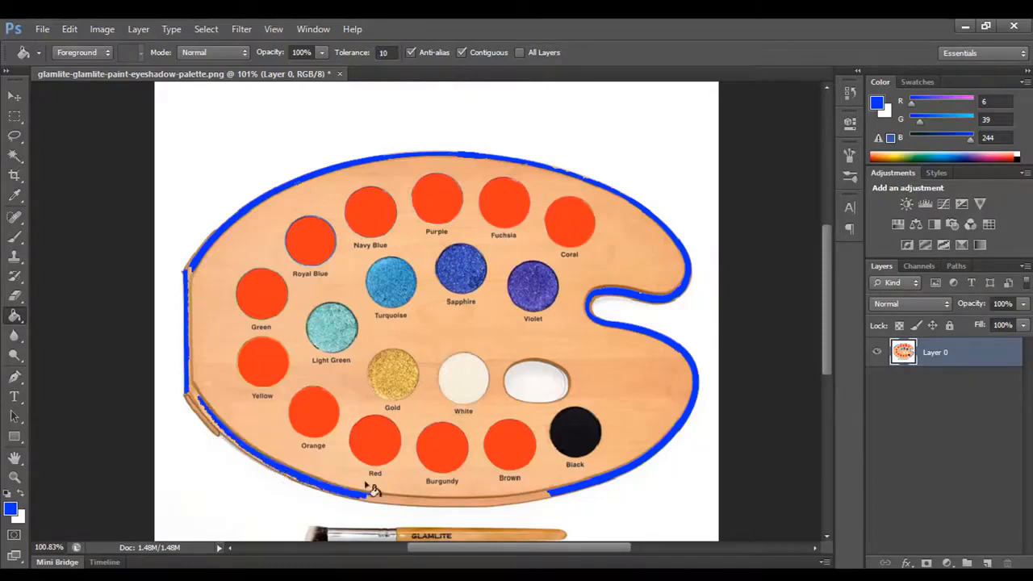
{"action": "left_click", "coordinate": [419, 503]}
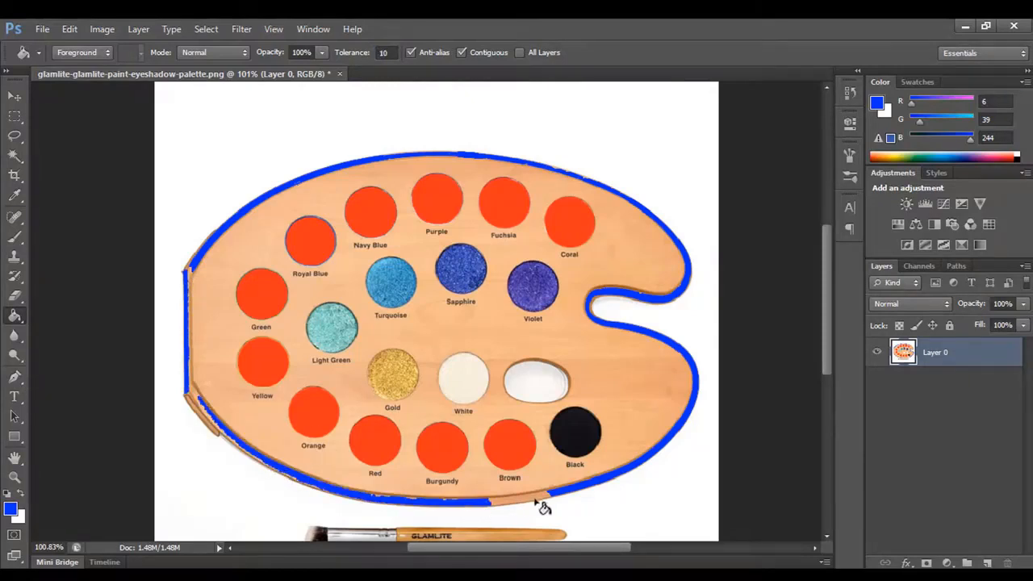
{"action": "left_click", "coordinate": [543, 504]}
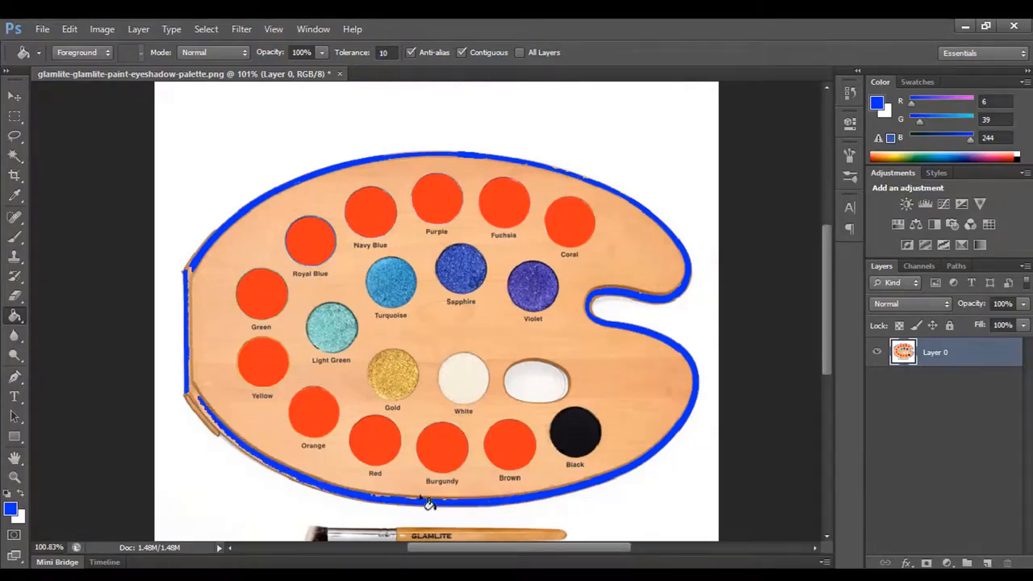
Fill the remaining patches at the palette's lower-left edge strip and upper-left corner with blue
{"action": "left_click", "coordinate": [194, 395]}
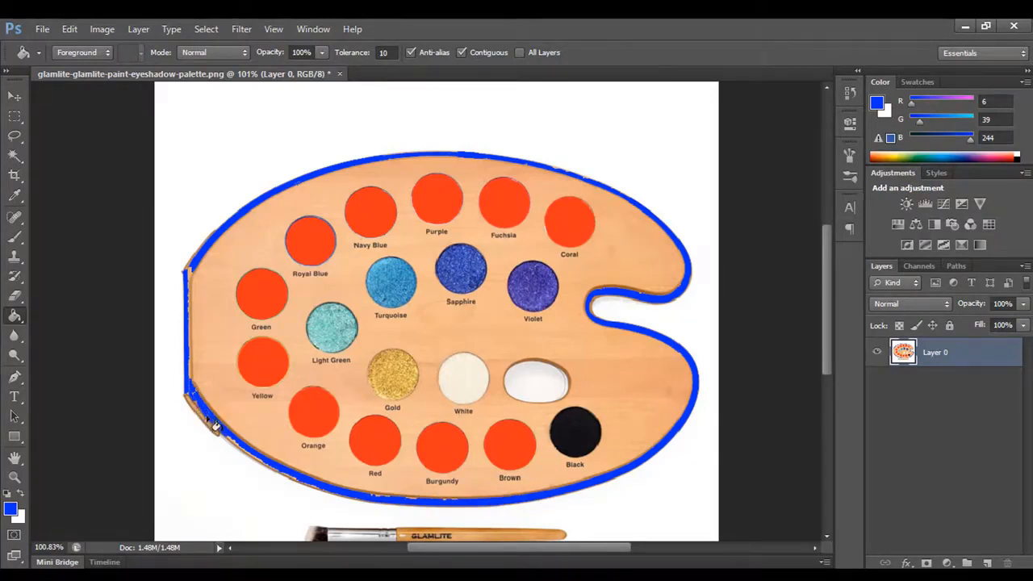
{"action": "left_click", "coordinate": [199, 412]}
{"action": "left_click", "coordinate": [201, 419]}
{"action": "left_click", "coordinate": [212, 429]}
{"action": "left_click", "coordinate": [195, 409]}
{"action": "left_click", "coordinate": [190, 274]}
{"action": "key", "text": "ctrl+z"}
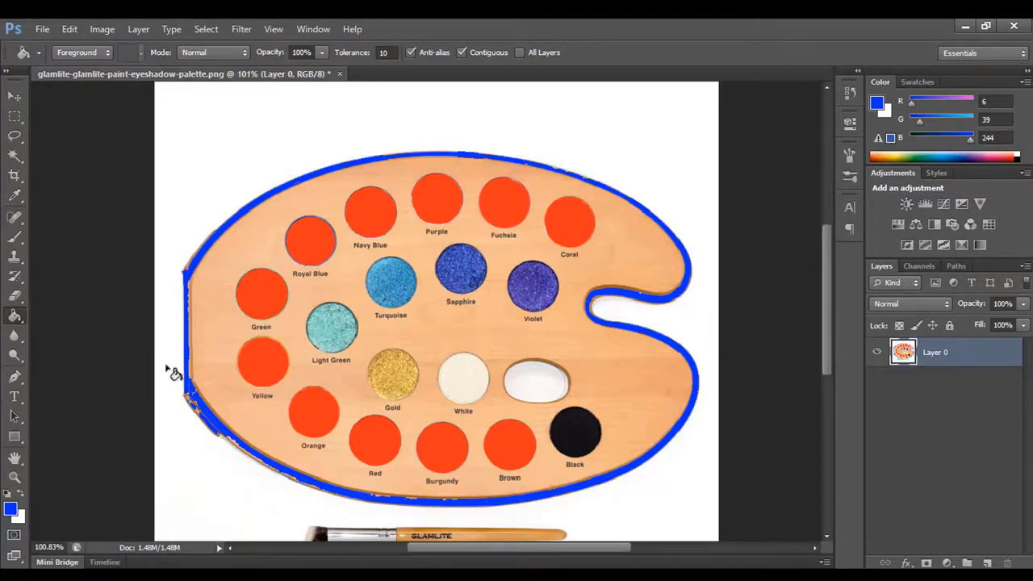
Set the foreground color to light blue #06d5f4 and fill the white background around the palette with it
{"action": "left_click", "coordinate": [11, 508]}
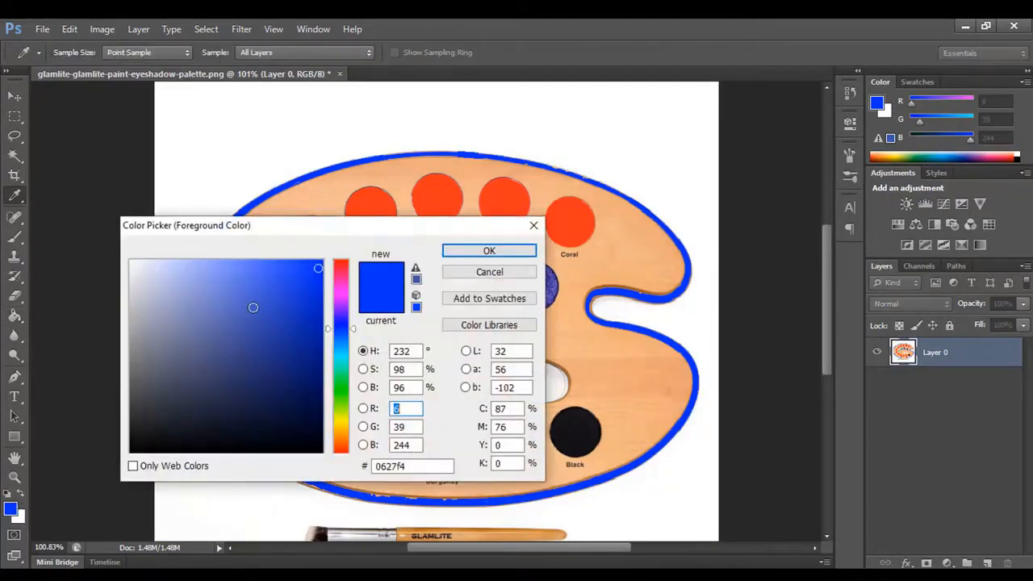
{"action": "left_click", "coordinate": [348, 353]}
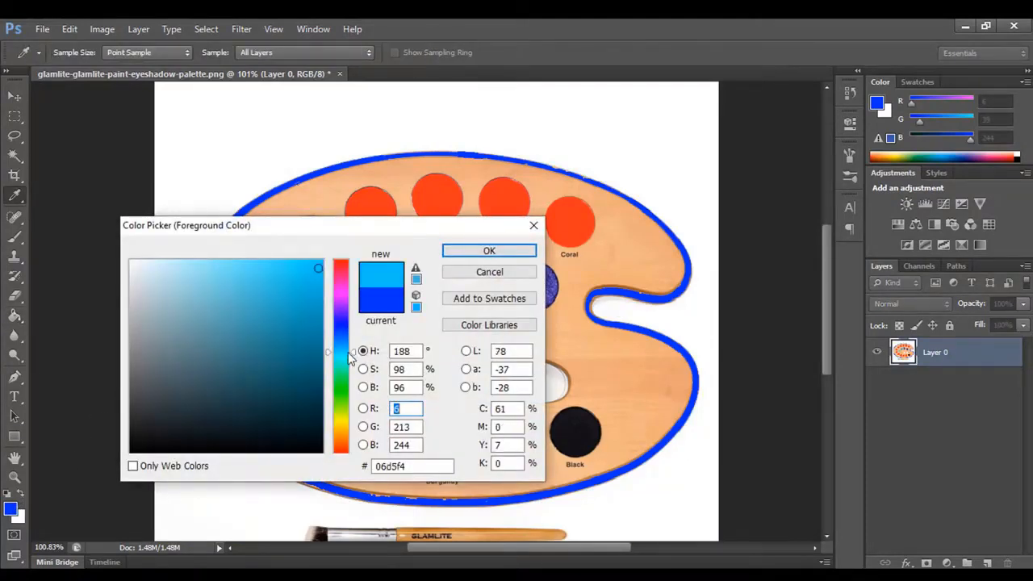
{"action": "left_click", "coordinate": [489, 251]}
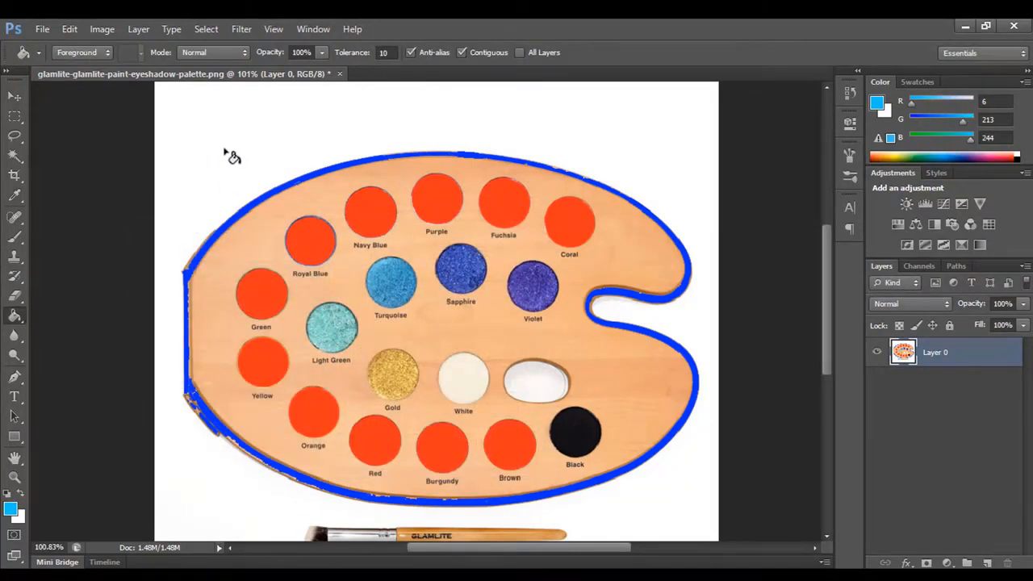
{"action": "left_click", "coordinate": [228, 154]}
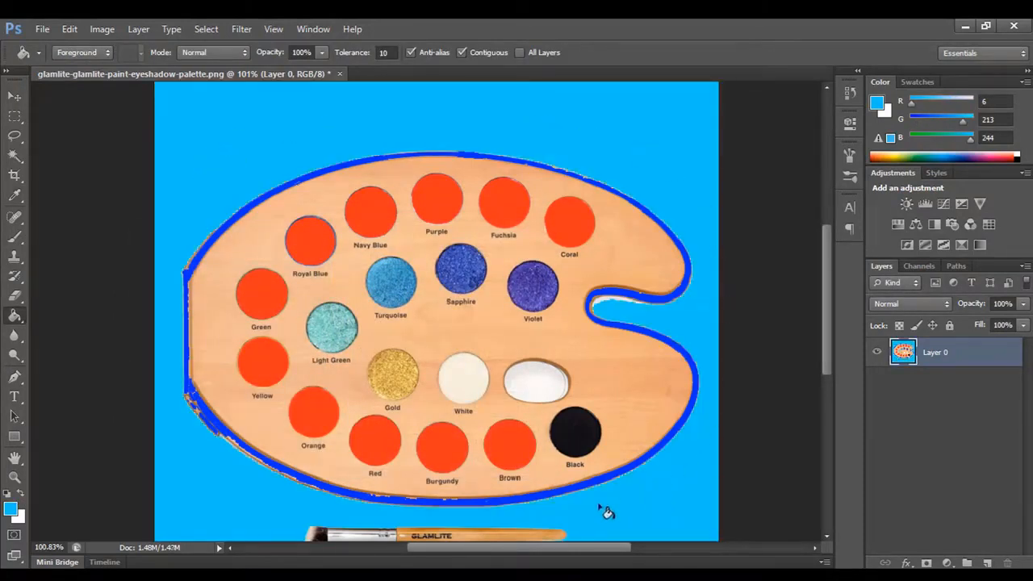
Fill the leftover white patches along the upper edge of the palette's thumb notch with light blue
{"action": "scroll", "coordinate": [638, 315], "scroll_direction": "up", "scroll_amount": 1}
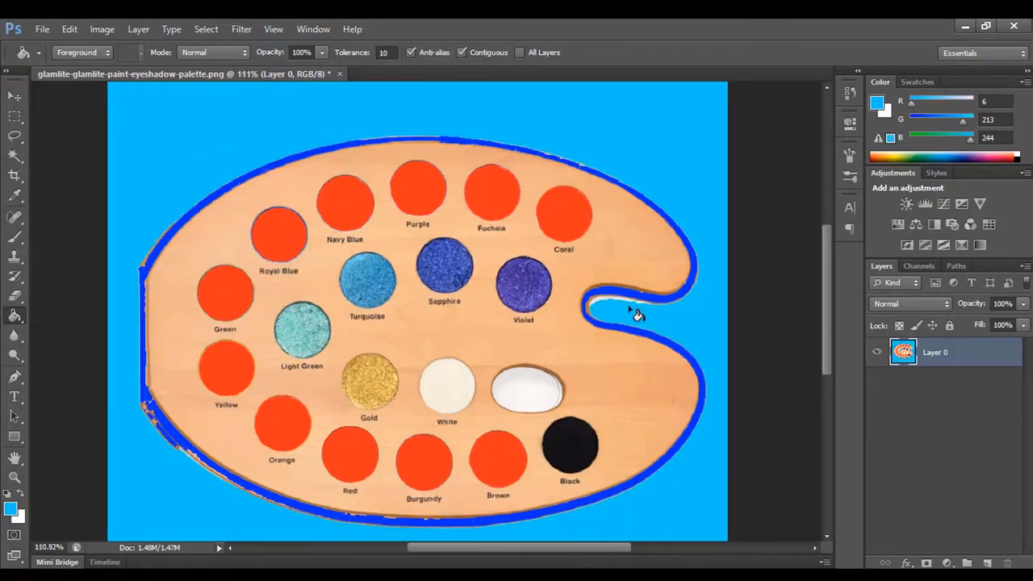
{"action": "scroll", "coordinate": [637, 314], "scroll_direction": "up", "scroll_amount": 5}
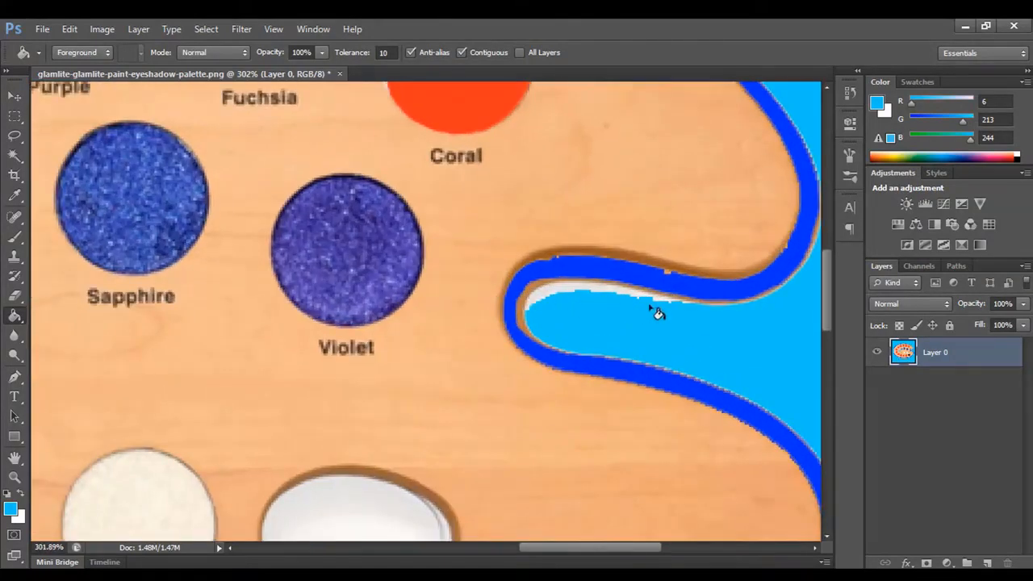
{"action": "left_click", "coordinate": [561, 295]}
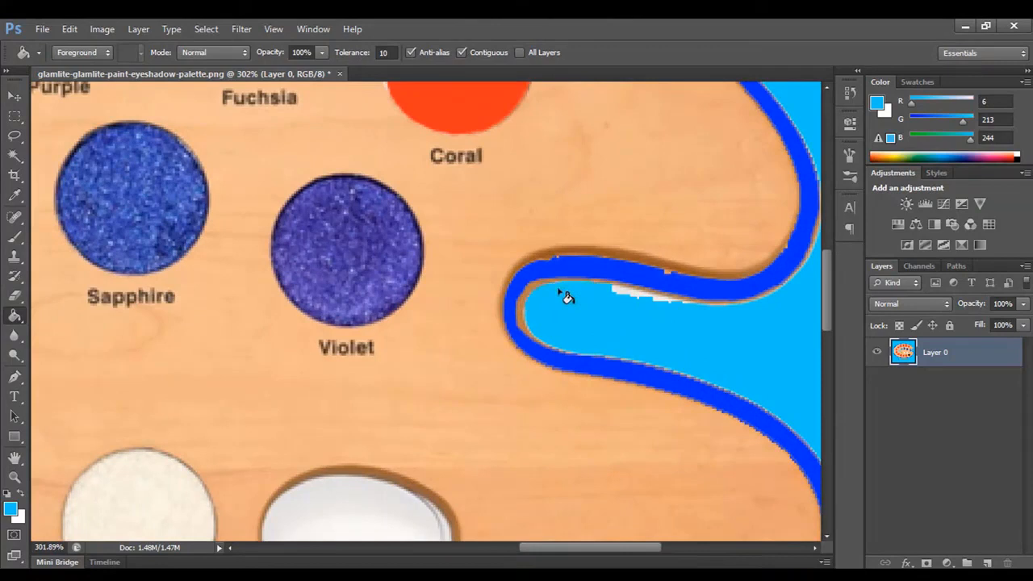
{"action": "left_click", "coordinate": [623, 291]}
{"action": "left_click", "coordinate": [643, 296]}
{"action": "left_click", "coordinate": [663, 300]}
{"action": "left_click_drag", "start_coordinate": [721, 268], "coordinate": [690, 341]}
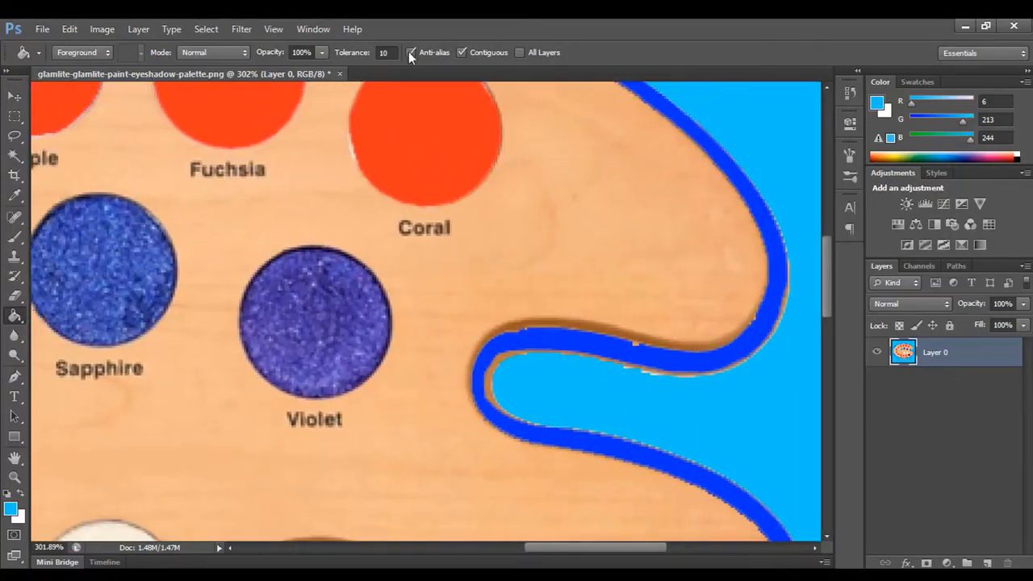
{"action": "scroll", "coordinate": [586, 356], "scroll_direction": "up", "scroll_amount": 3}
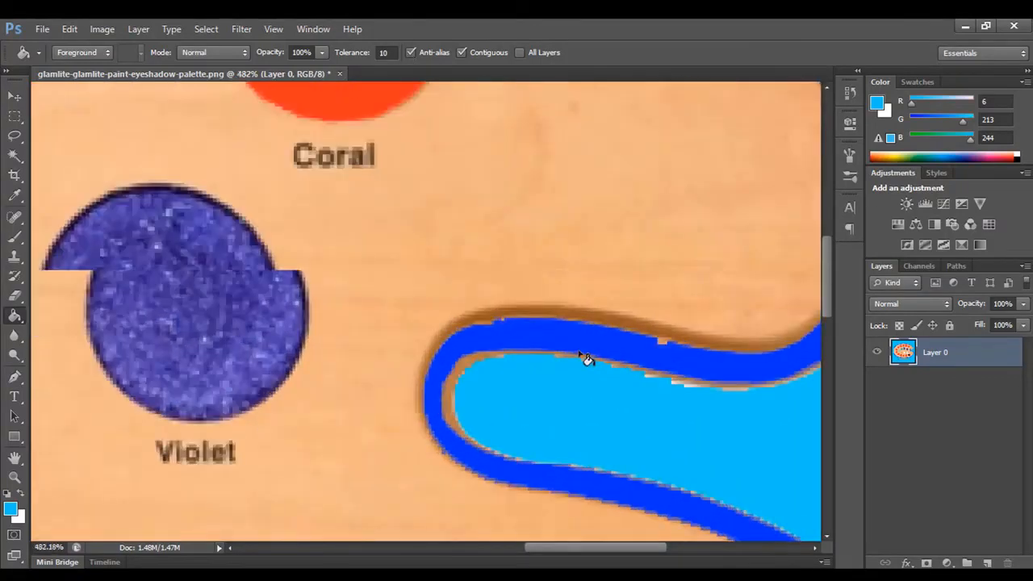
Switch from the Paint Bucket to the Blur Tool, choosing it among the Blur, Sharpen and Smudge tools
{"action": "left_click", "coordinate": [14, 336]}
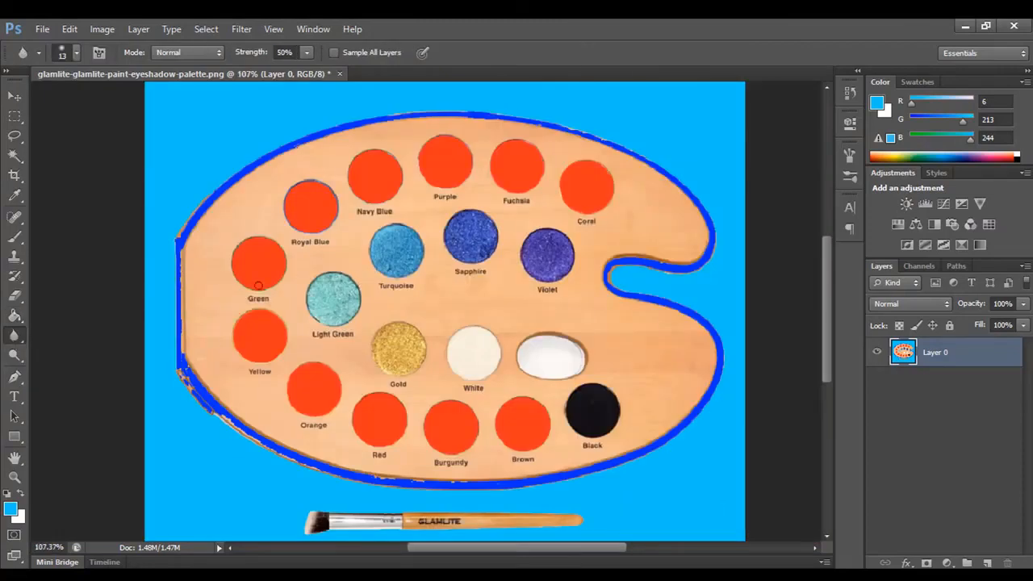
{"action": "right_click", "coordinate": [5, 343]}
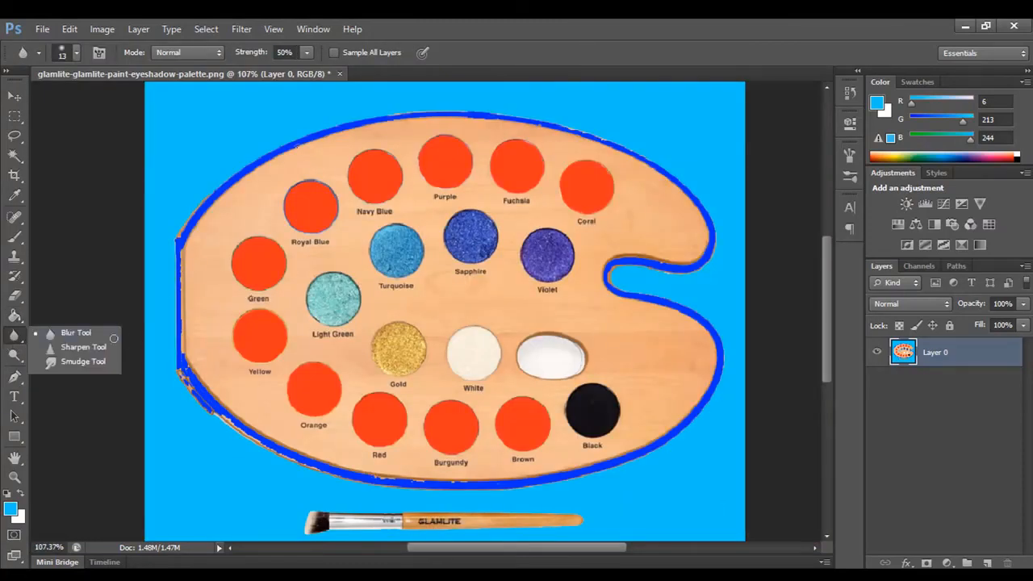
{"action": "left_click", "coordinate": [69, 333]}
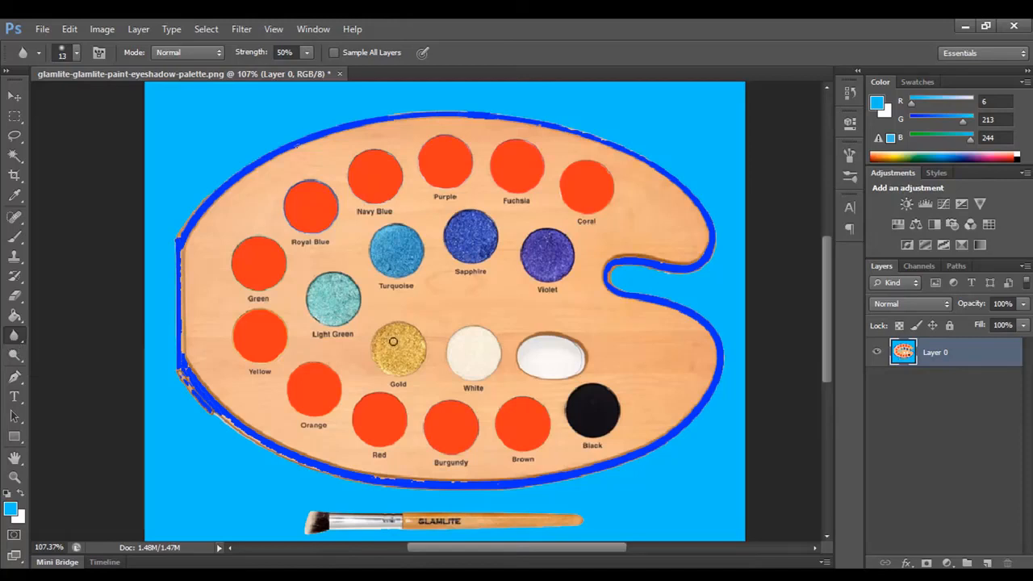